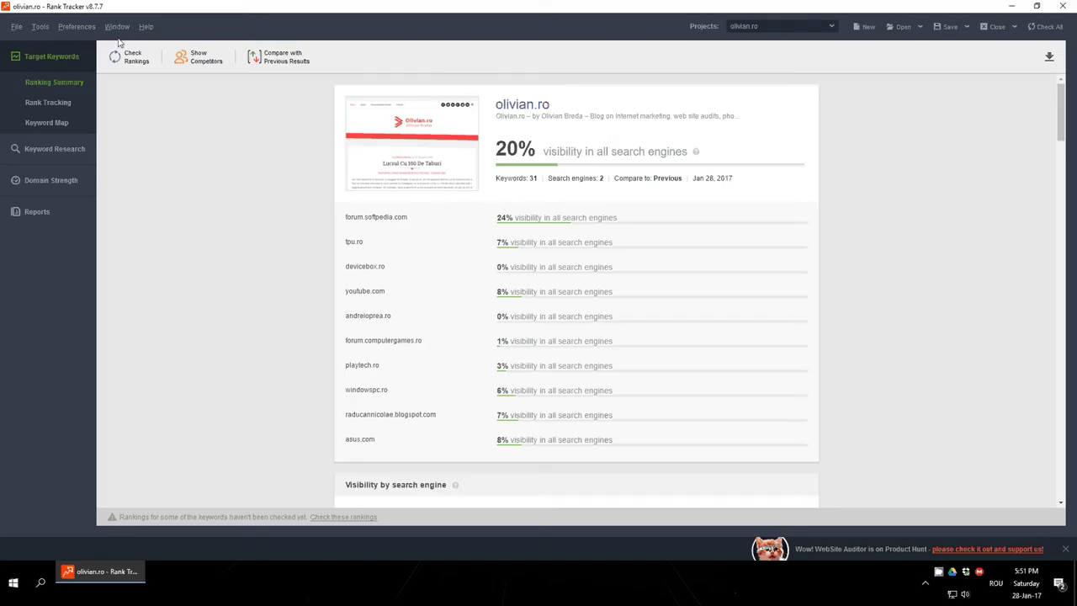
# Open the olivian.ro project preferences at the Customer Profile page
pyautogui.click(81, 30)
pyautogui.click(89, 41)
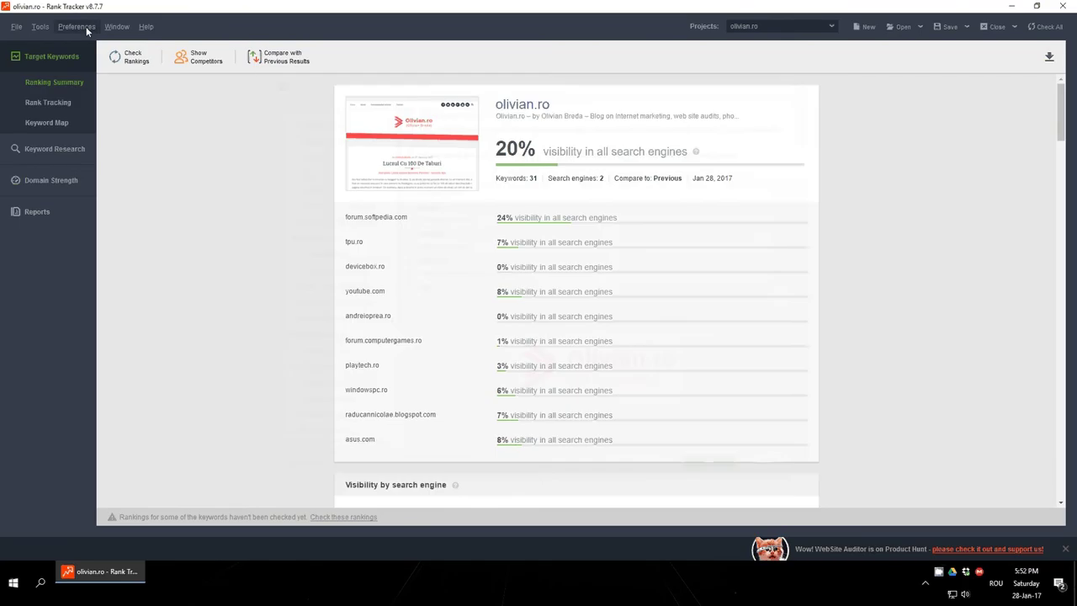
pyautogui.click(86, 26)
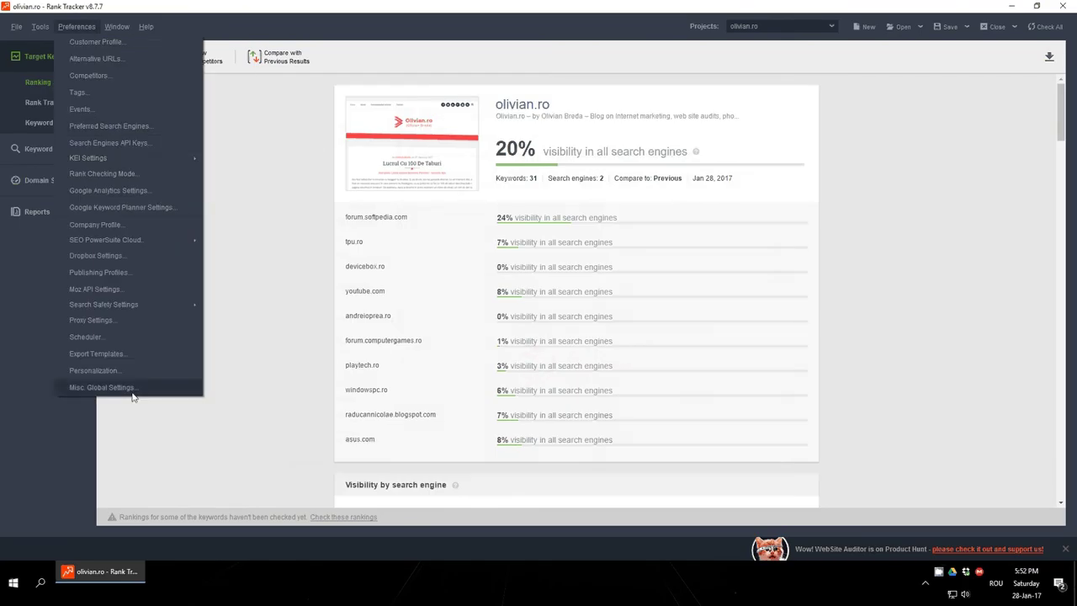
pyautogui.click(122, 50)
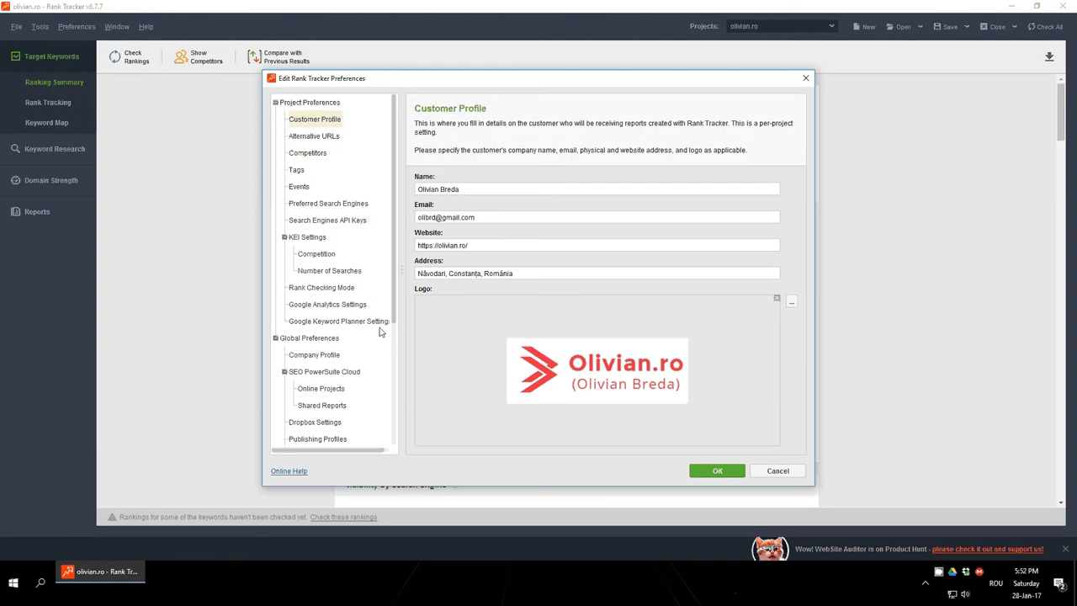
# Review the site's alternate URLs, selecting the first three, then the competitors list
pyautogui.moveTo(393, 321)
pyautogui.mouseDown()
pyautogui.moveTo(393, 442)
pyautogui.moveTo(393, 322)
pyautogui.mouseUp()
pyautogui.click(323, 136)
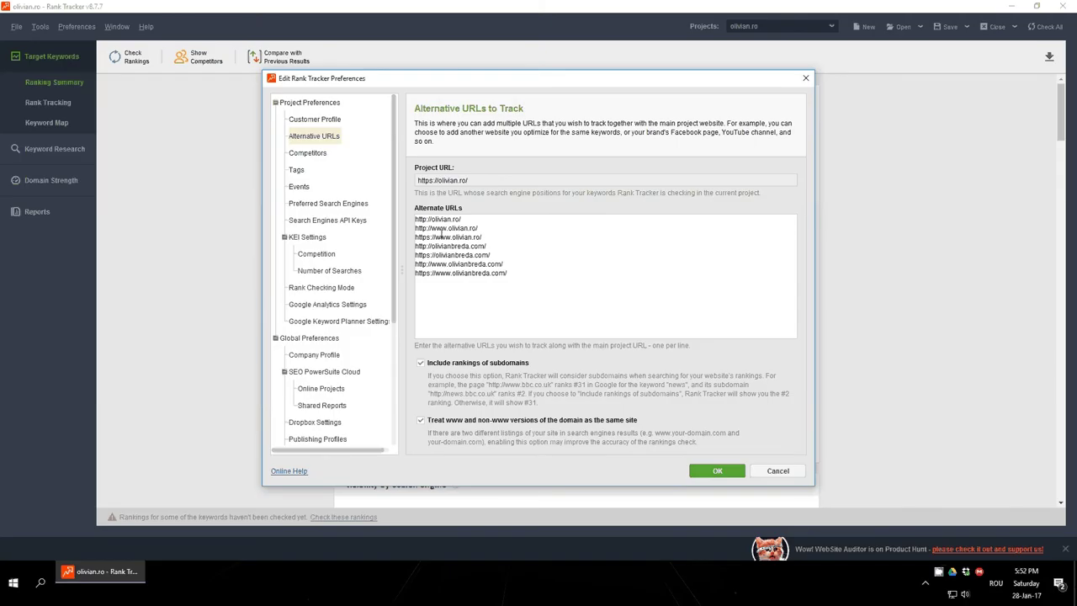
pyautogui.moveTo(484, 238); pyautogui.dragTo(416, 219)
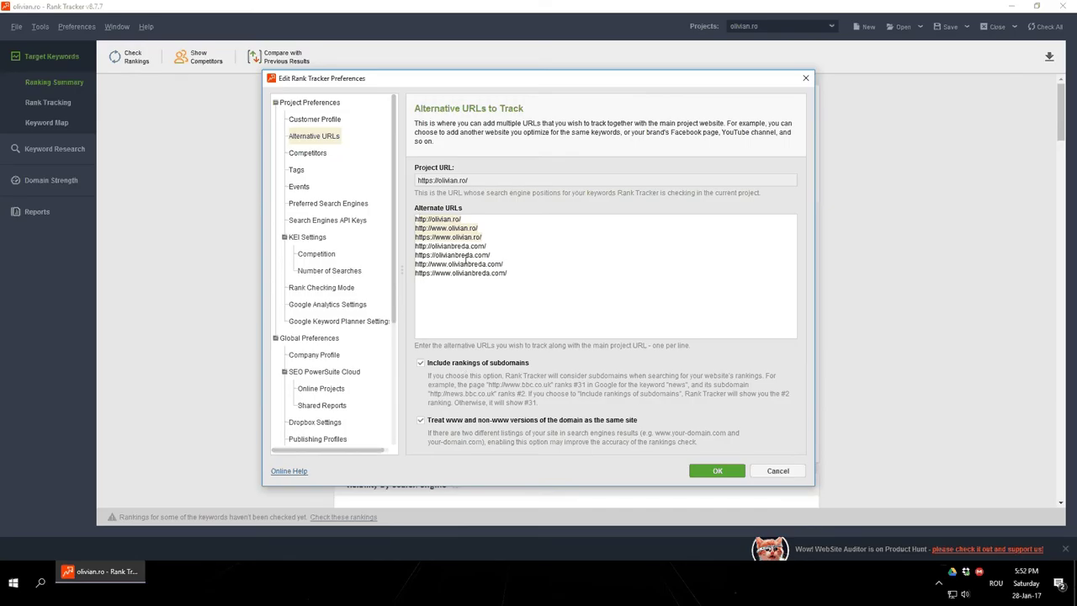
pyautogui.moveTo(483, 238); pyautogui.dragTo(406, 220)
pyautogui.click(307, 153)
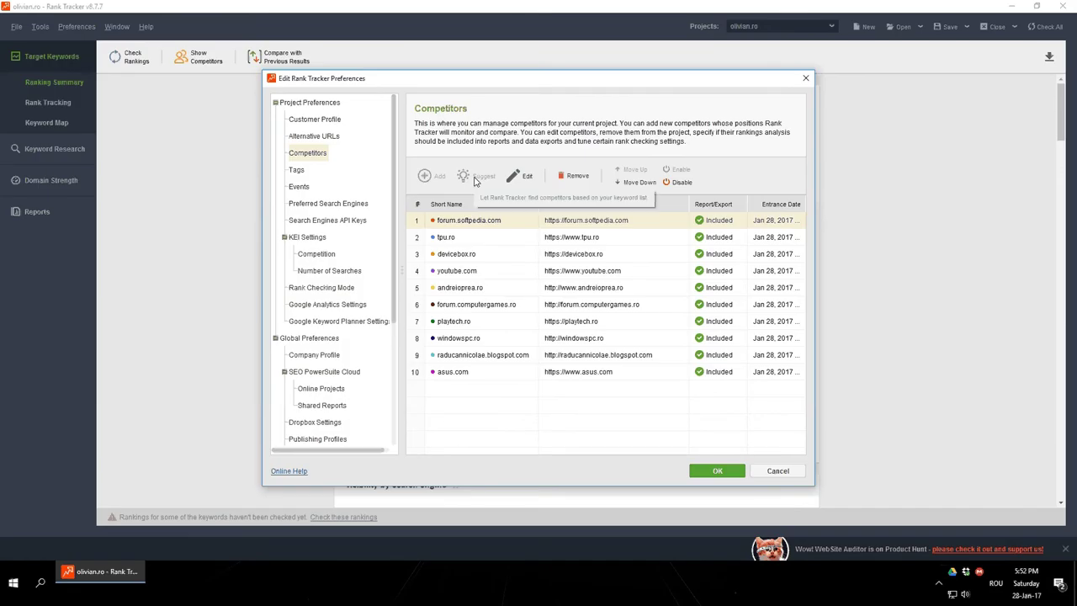
# Browse Tags, Events, Preferred Search Engines (Google.ro, ro.Yahoo.com) and Search Engines API Keys pages
pyautogui.click(298, 169)
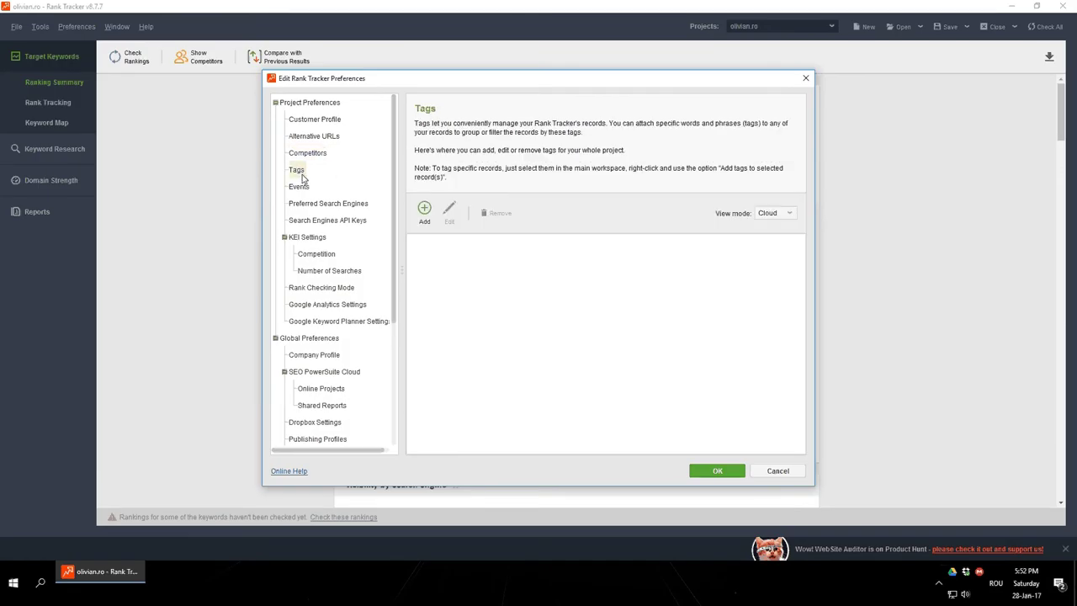
pyautogui.click(301, 187)
pyautogui.click(306, 207)
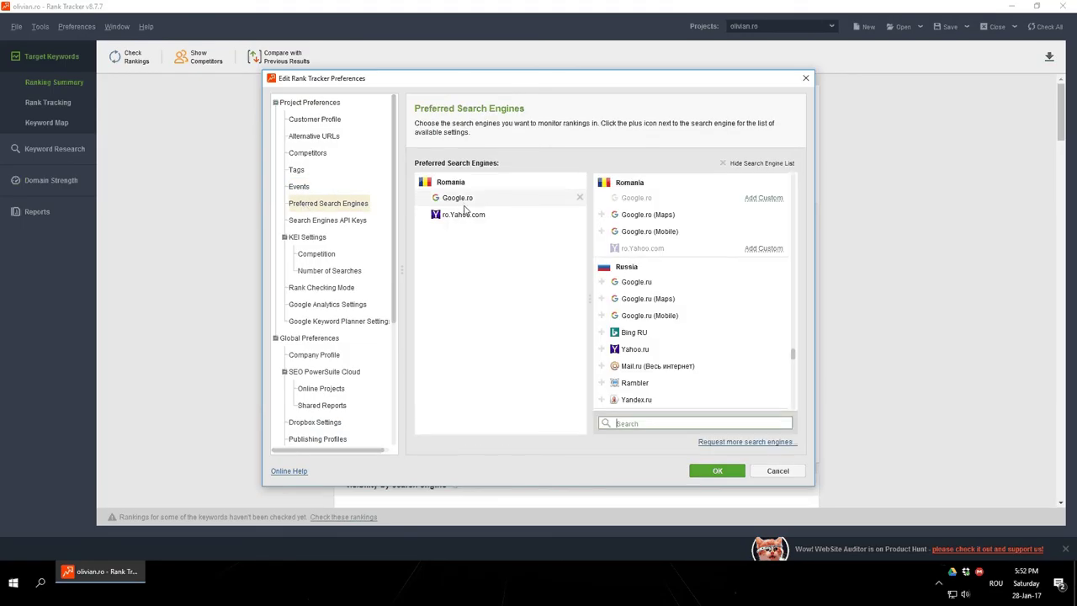
pyautogui.moveTo(464, 215)
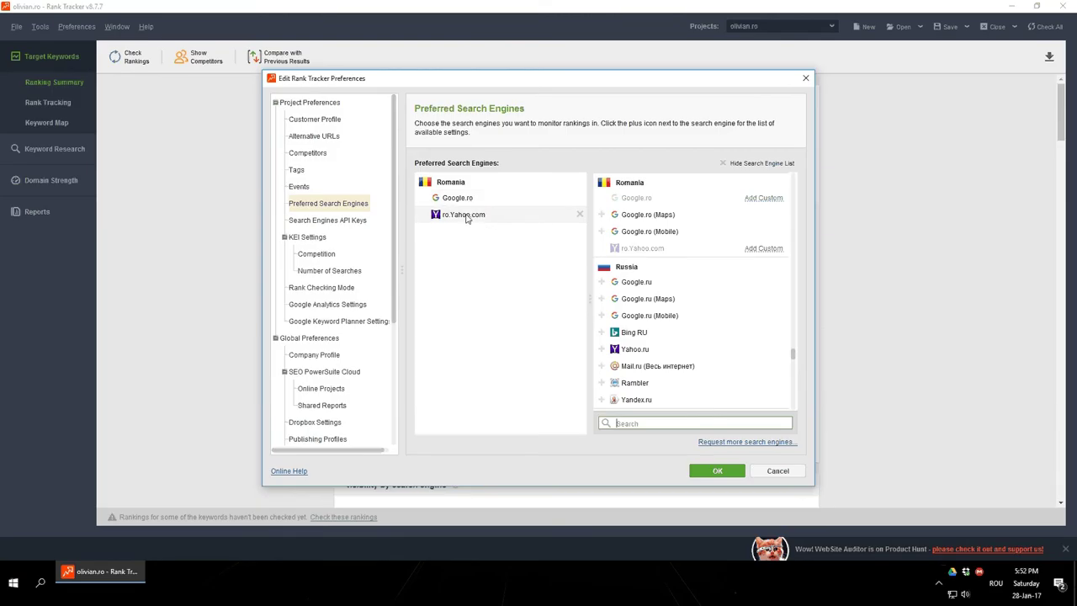
pyautogui.click(328, 222)
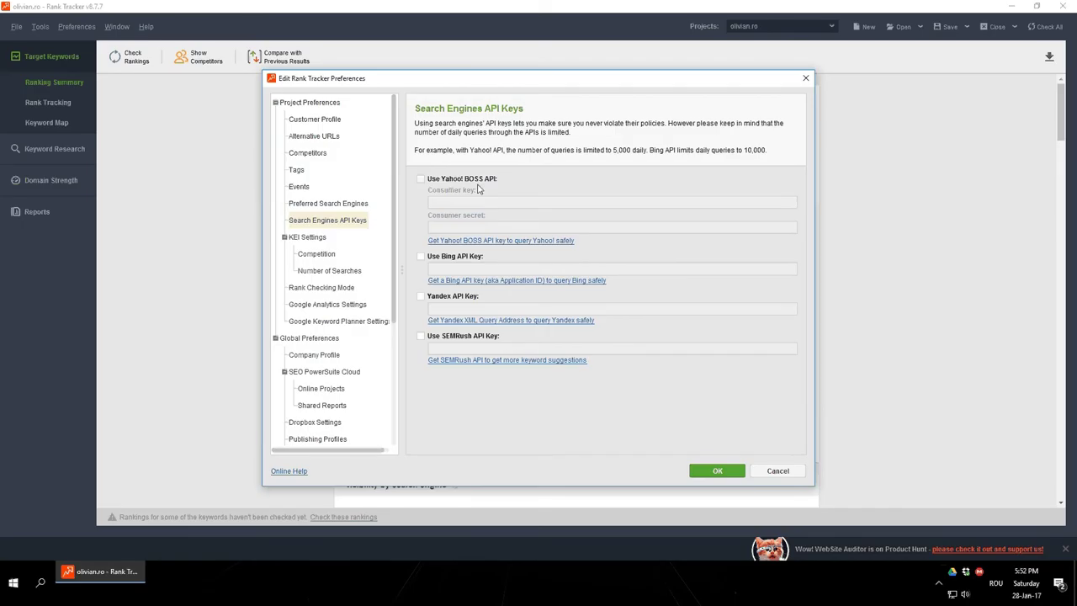
# View the Competition, Number of Searches and Rank Checking Mode pages, showing 50 results to check
pyautogui.click(307, 237)
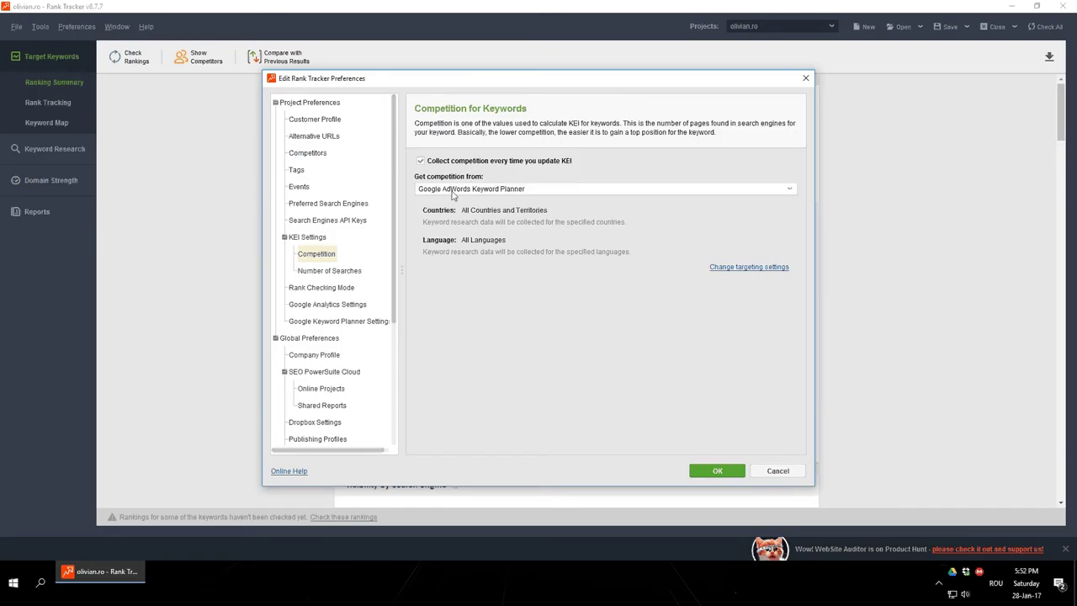
pyautogui.click(346, 270)
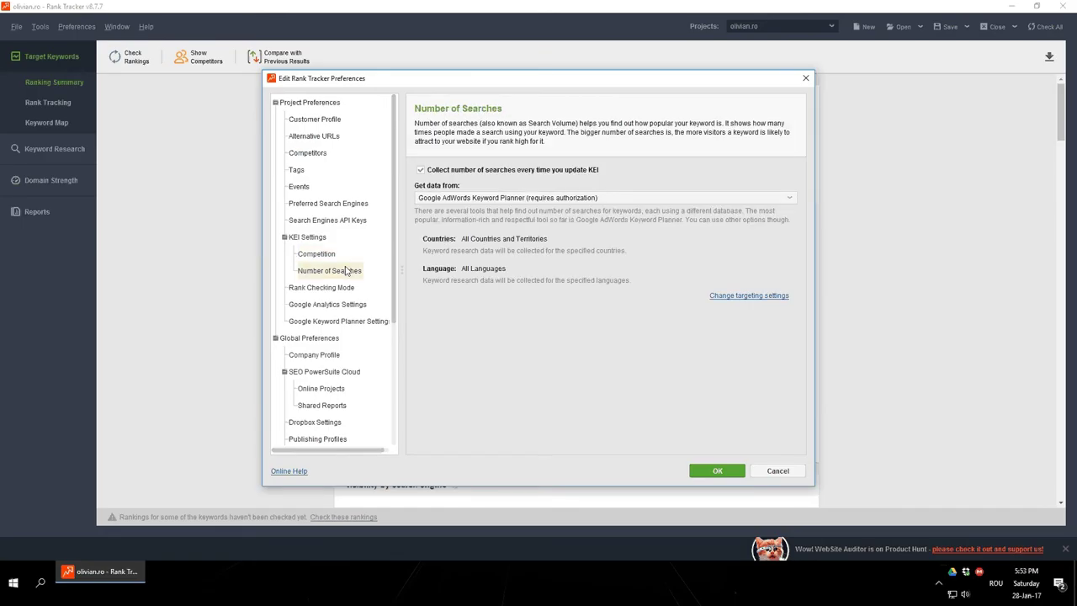
pyautogui.click(339, 288)
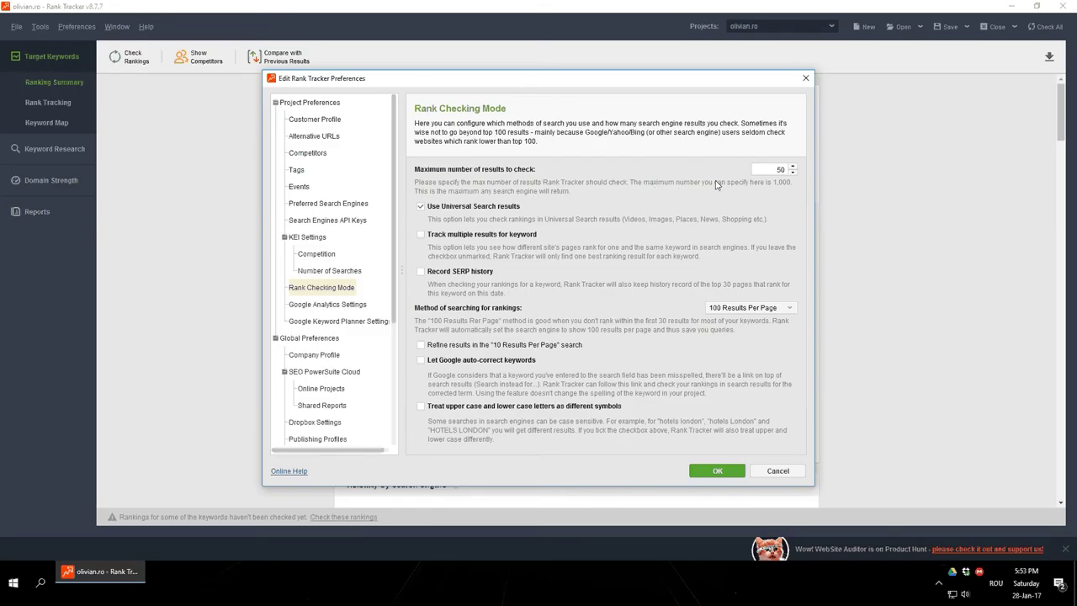
# Toggle refining 10-per-page results, keep the 100 Results Per Page method, and select the max-results field
pyautogui.click(421, 346)
pyautogui.click(748, 308)
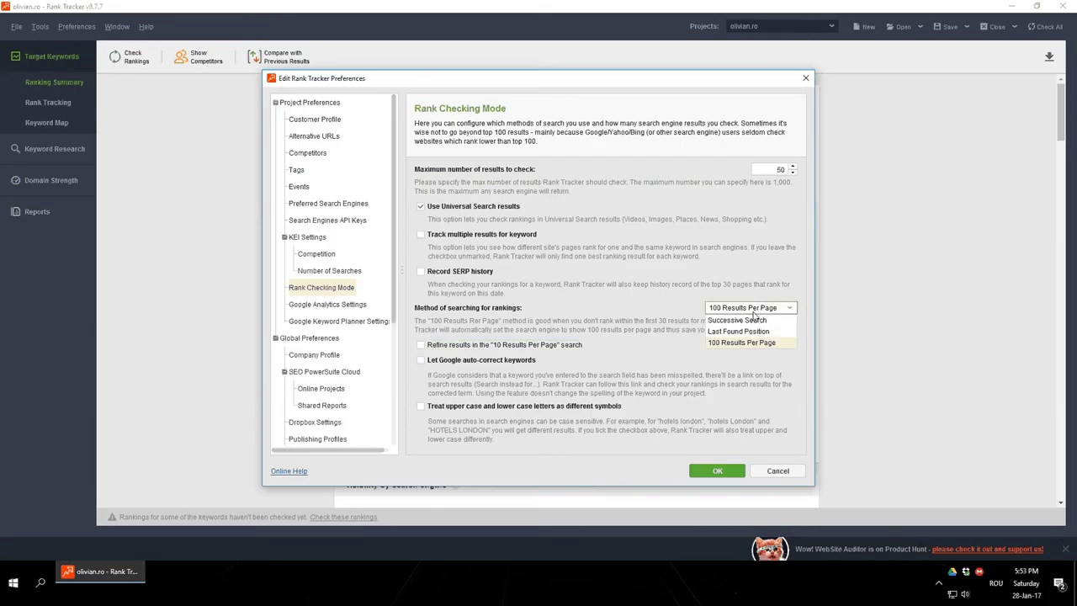
pyautogui.click(748, 308)
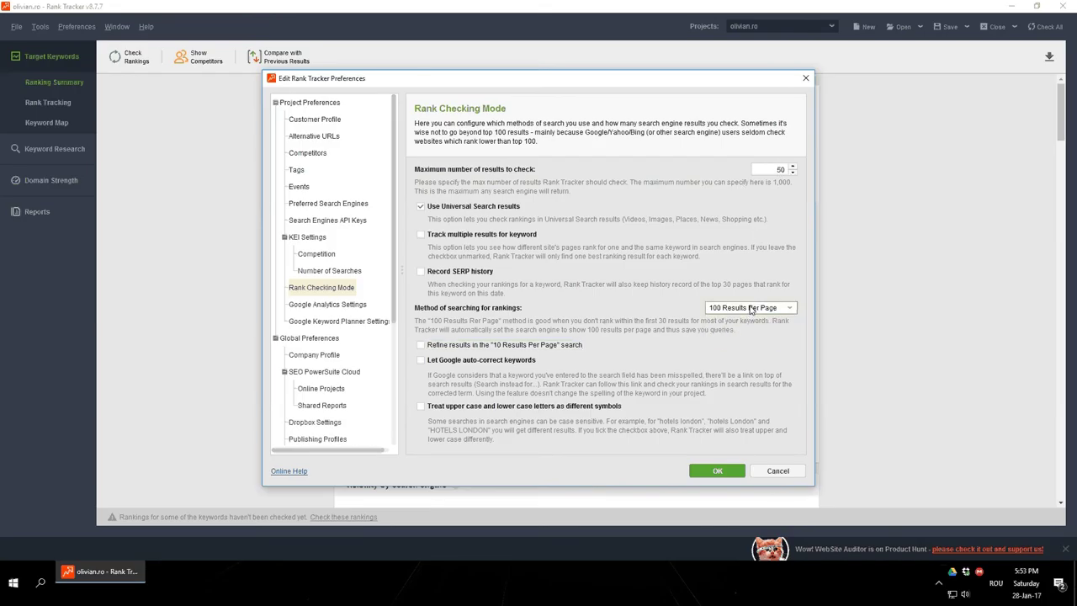
pyautogui.click(773, 171)
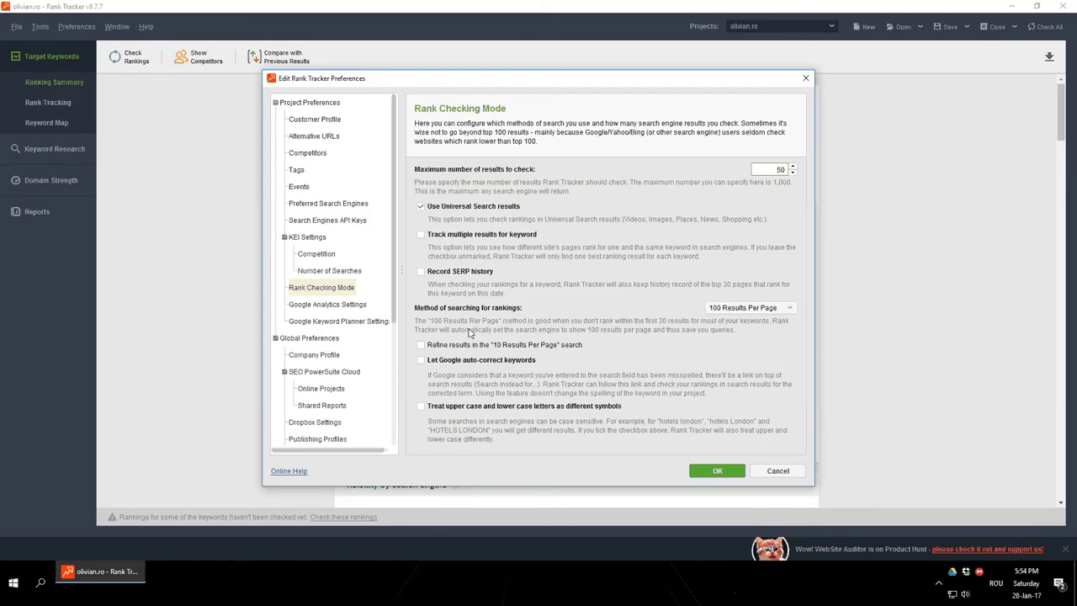
# View the Google Analytics settings, then the Company Profile and Online Projects pages
pyautogui.click(327, 306)
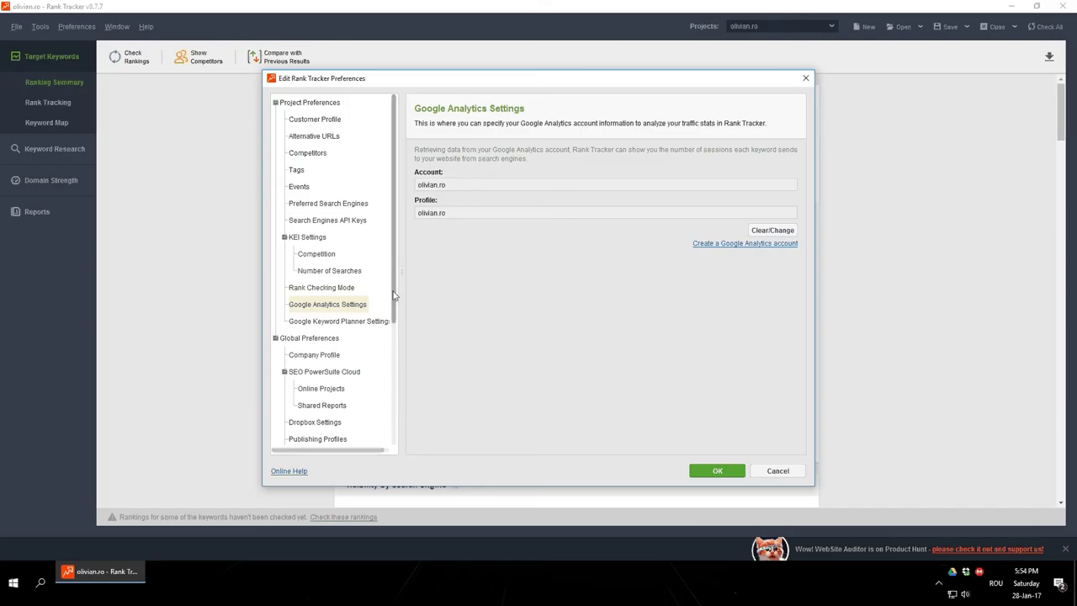
pyautogui.moveTo(391, 296); pyautogui.dragTo(391, 418)
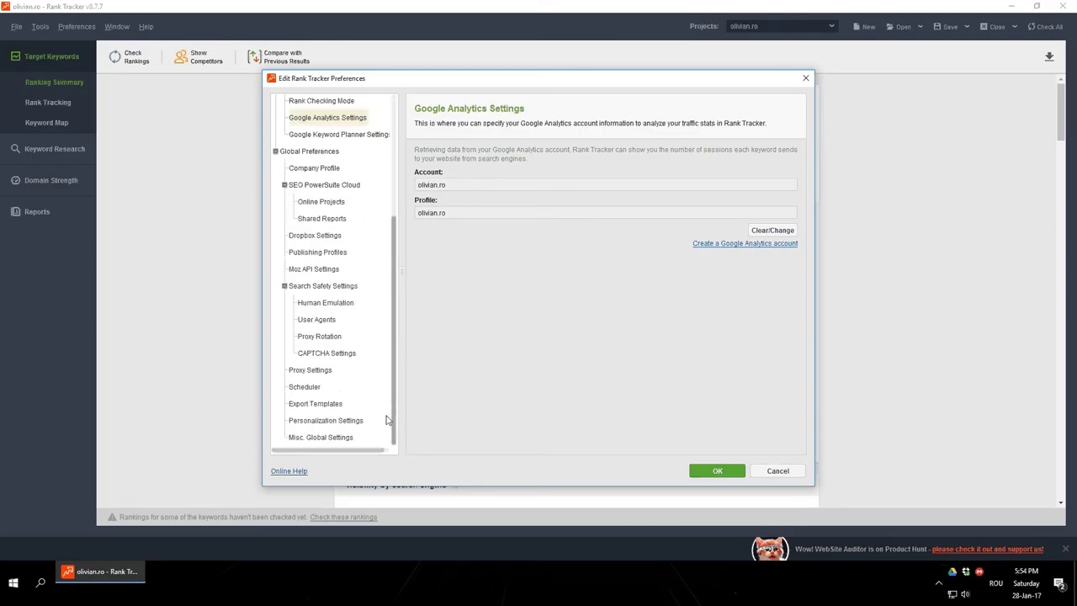
pyautogui.click(324, 173)
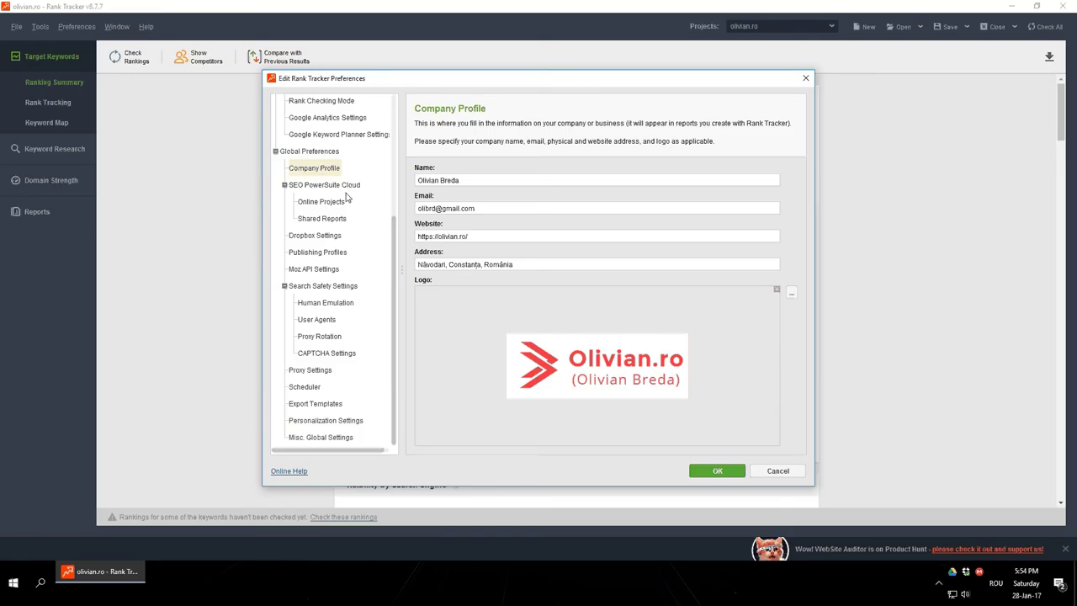
pyautogui.click(343, 202)
# Browse Shared Reports, Dropbox, SEO PowerSuite Cloud, Publishing Profiles and the empty Moz API Settings
pyautogui.click(338, 219)
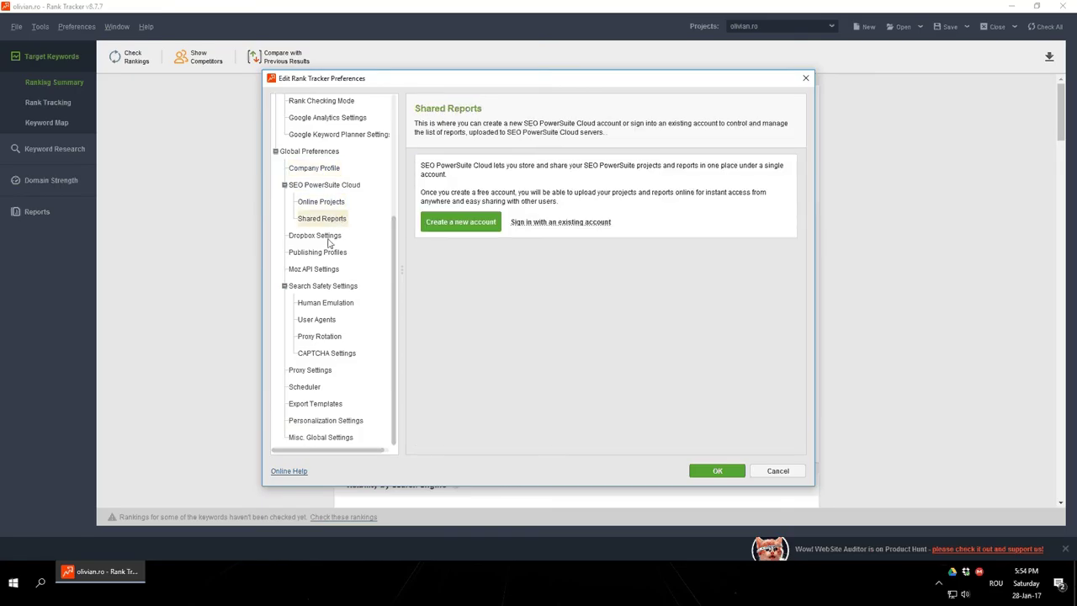
pyautogui.click(329, 239)
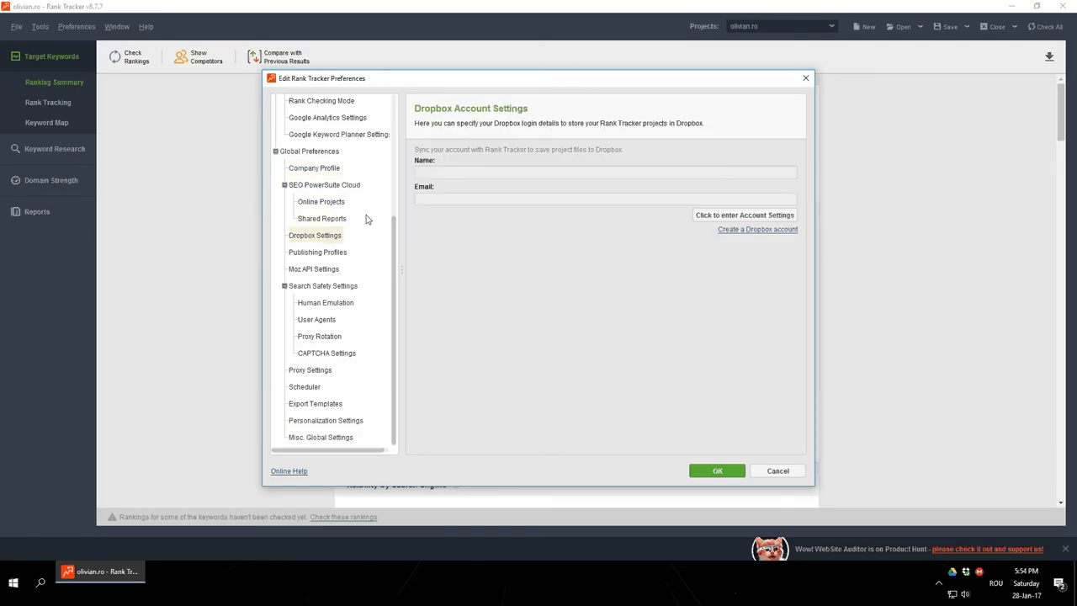
pyautogui.click(329, 190)
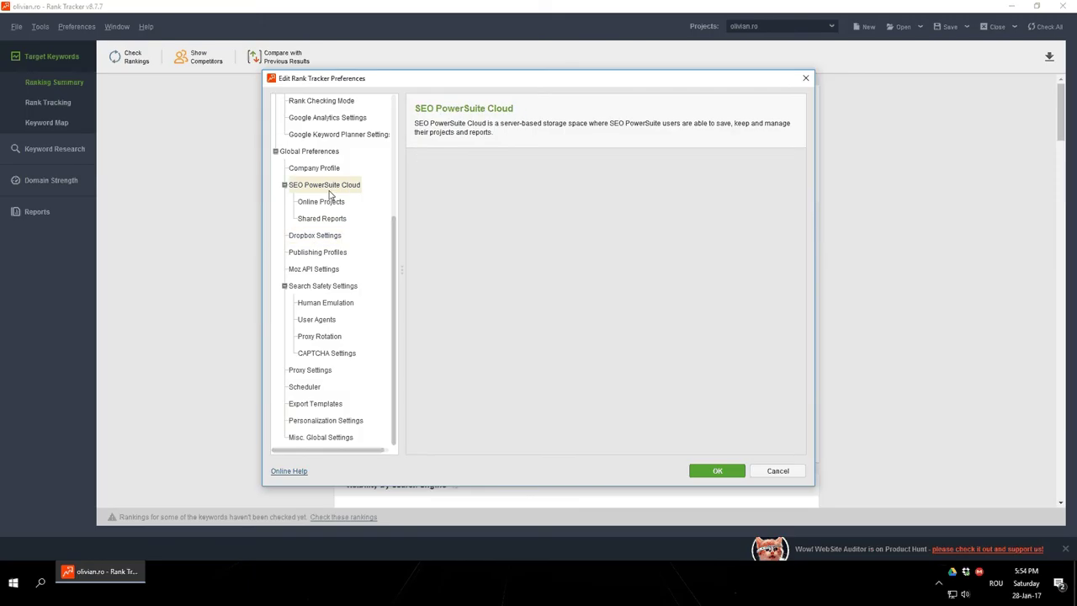
pyautogui.click(338, 237)
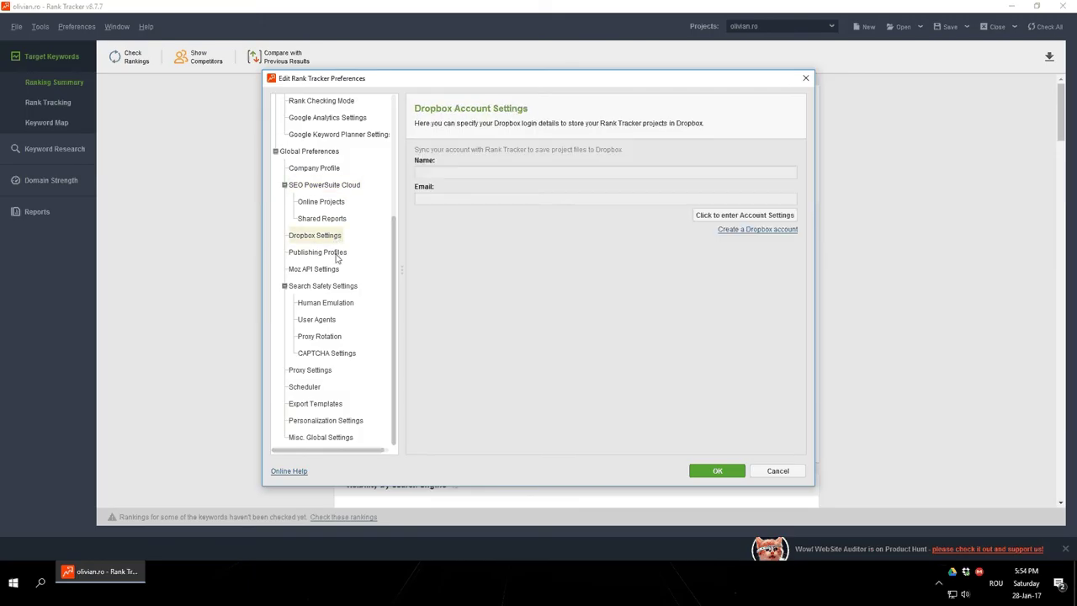
pyautogui.click(336, 257)
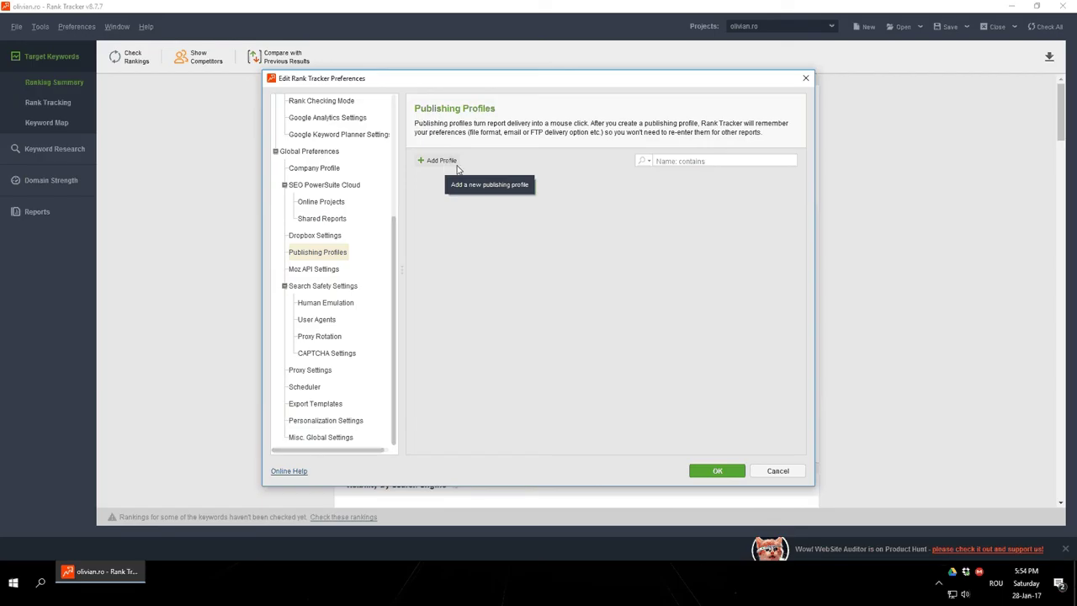
pyautogui.click(329, 269)
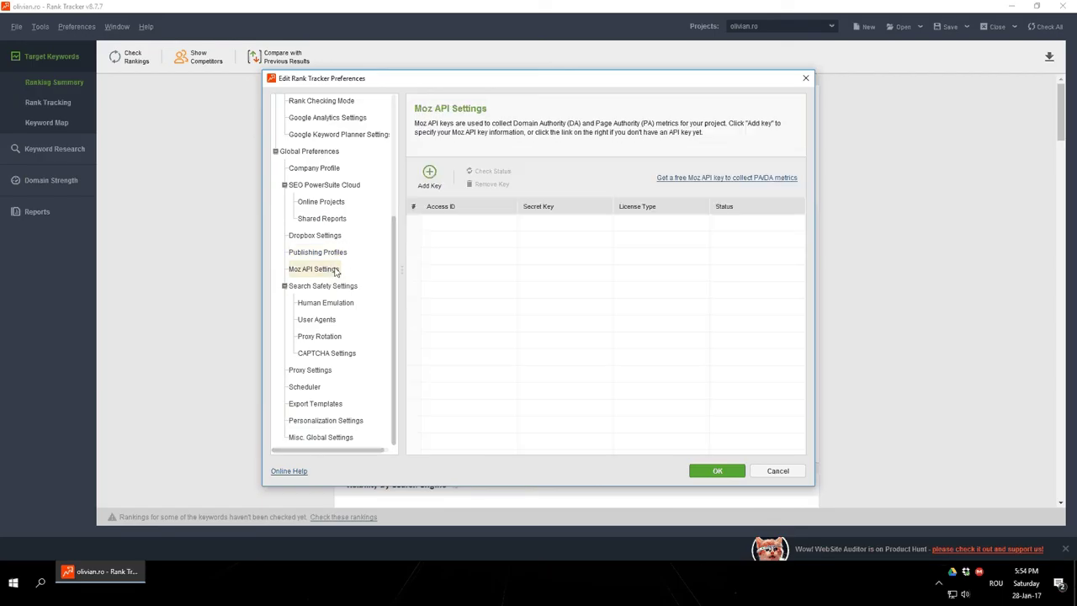
# Review Search Safety's Human Emulation, User Agents, Proxy Rotation and CAPTCHA Settings pages
pyautogui.click(337, 289)
pyautogui.click(337, 308)
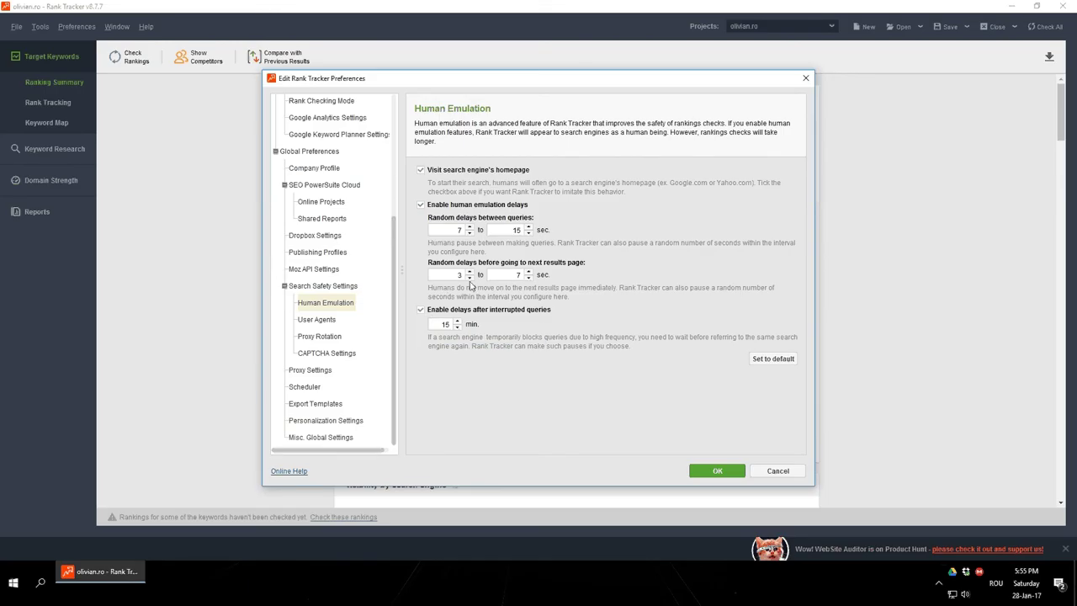
pyautogui.click(331, 322)
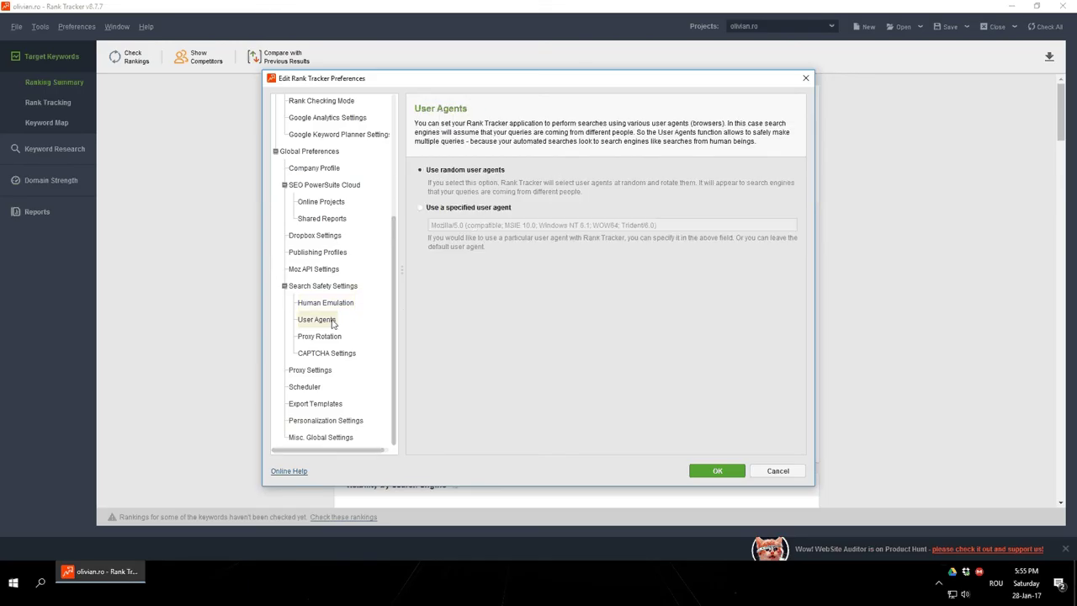
pyautogui.click(325, 339)
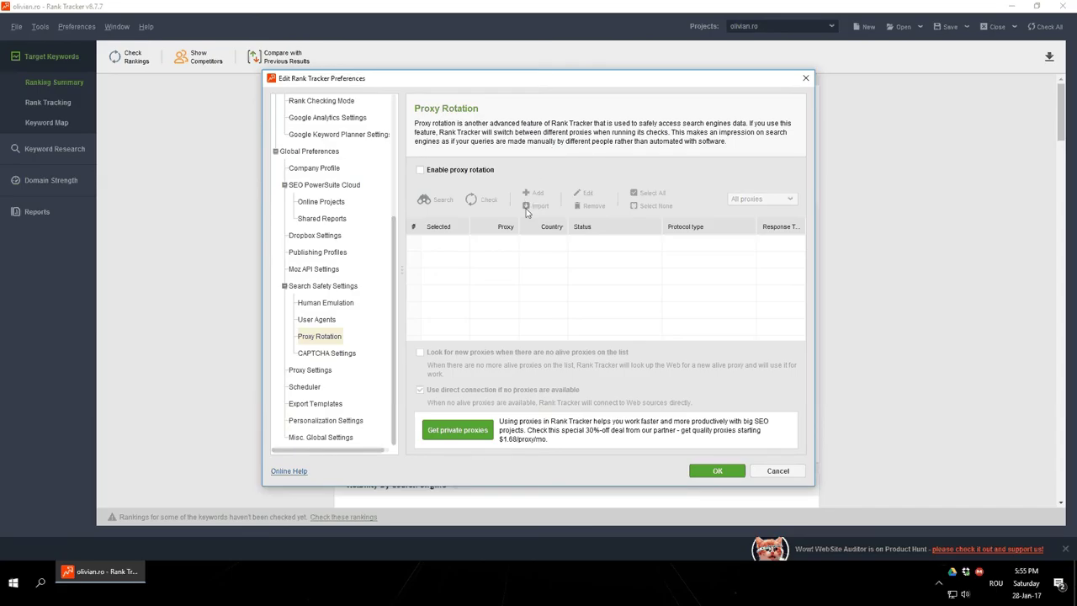
pyautogui.click(352, 356)
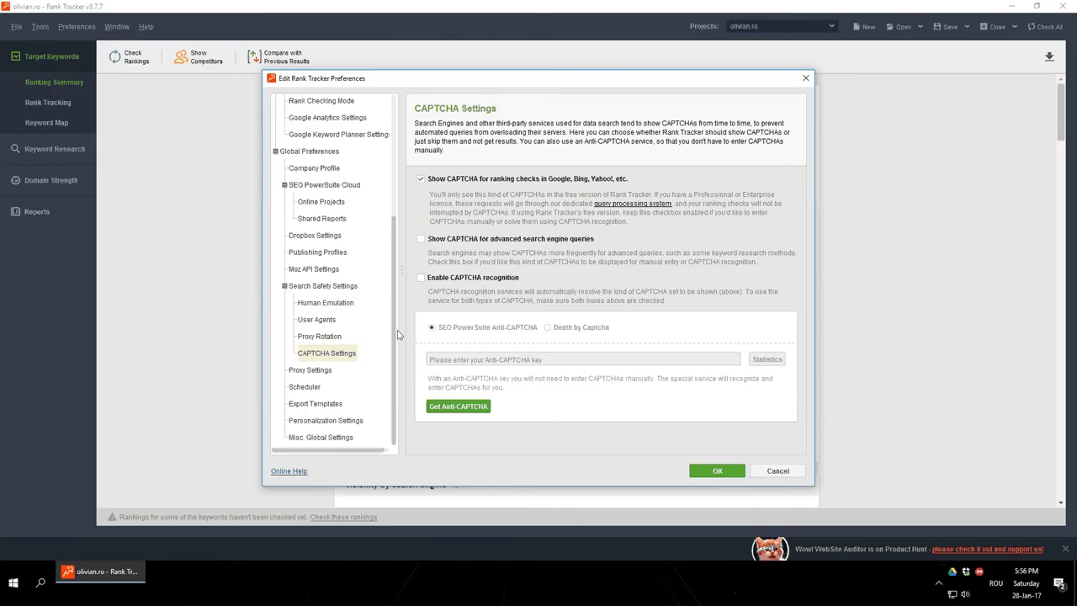
# Review Proxy, Scheduler, Export Templates, Personalization and Misc. Global settings, then accept with OK
pyautogui.click(325, 370)
pyautogui.click(324, 387)
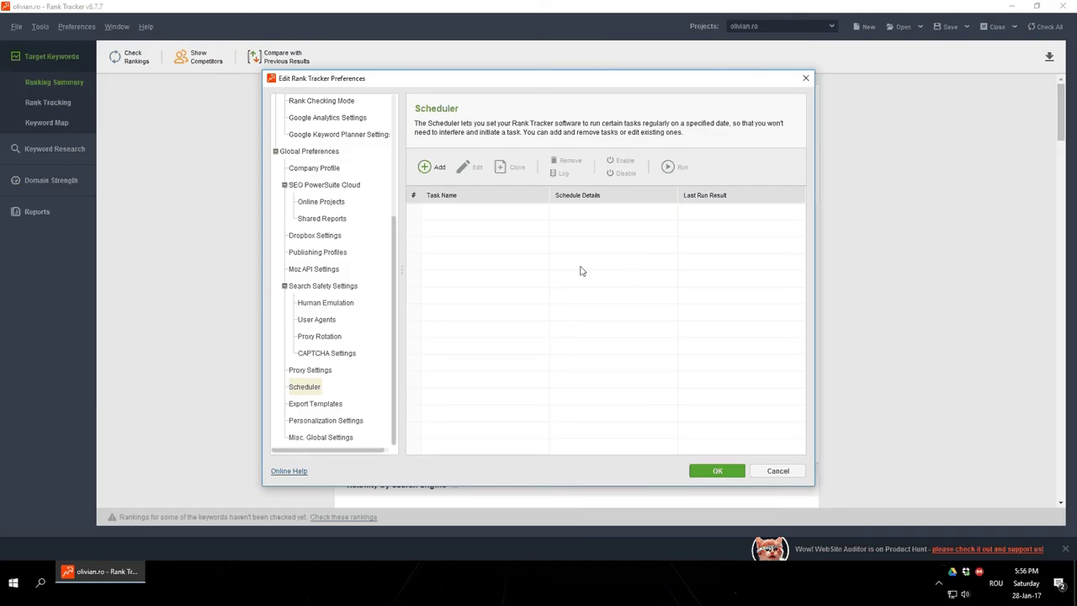
pyautogui.click(327, 405)
pyautogui.click(327, 419)
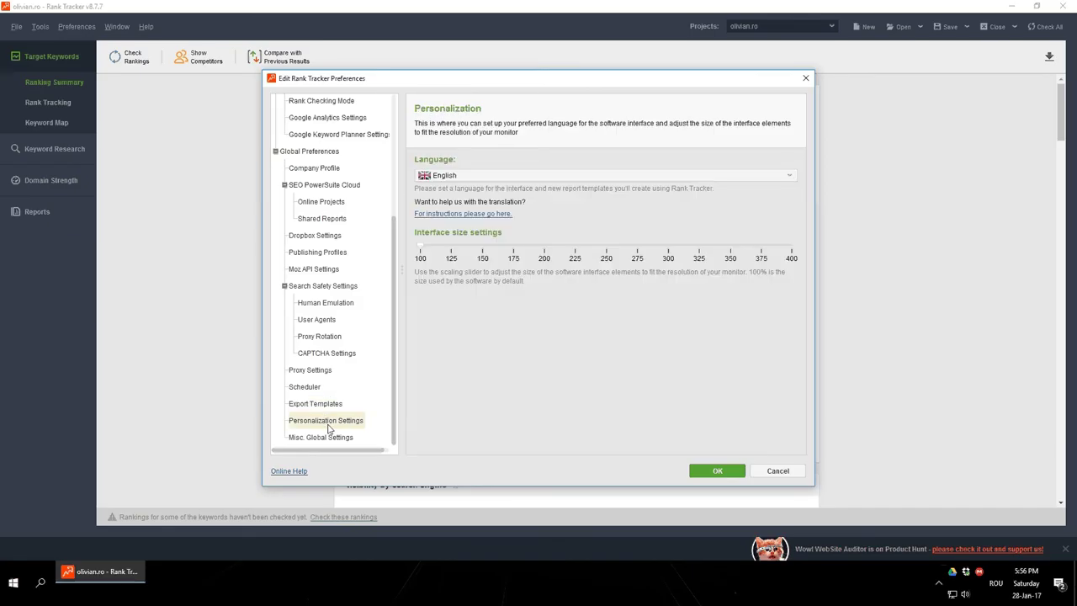
pyautogui.click(349, 437)
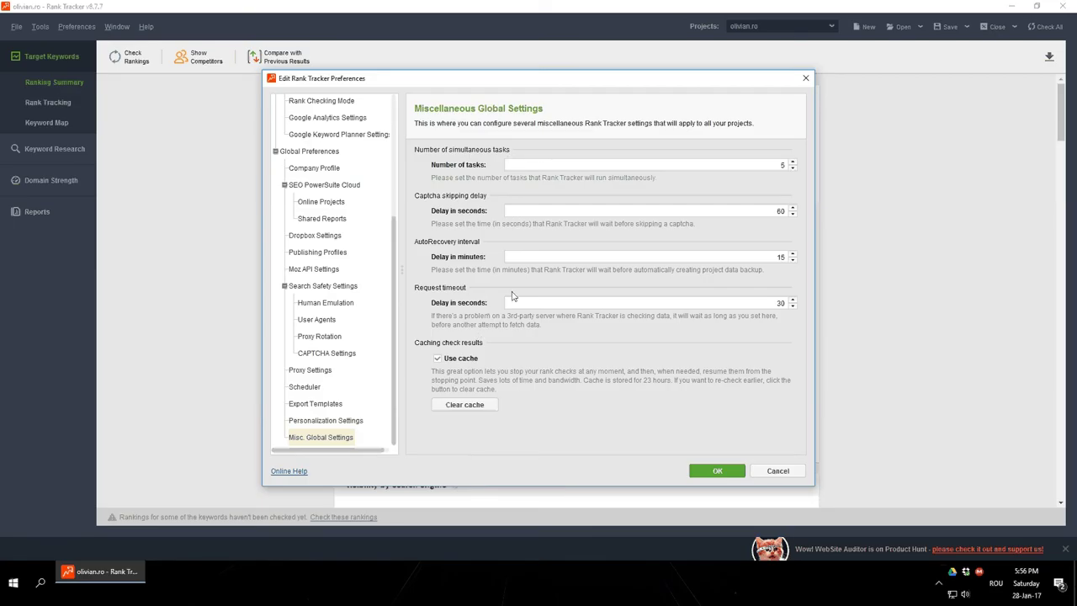
pyautogui.click(717, 470)
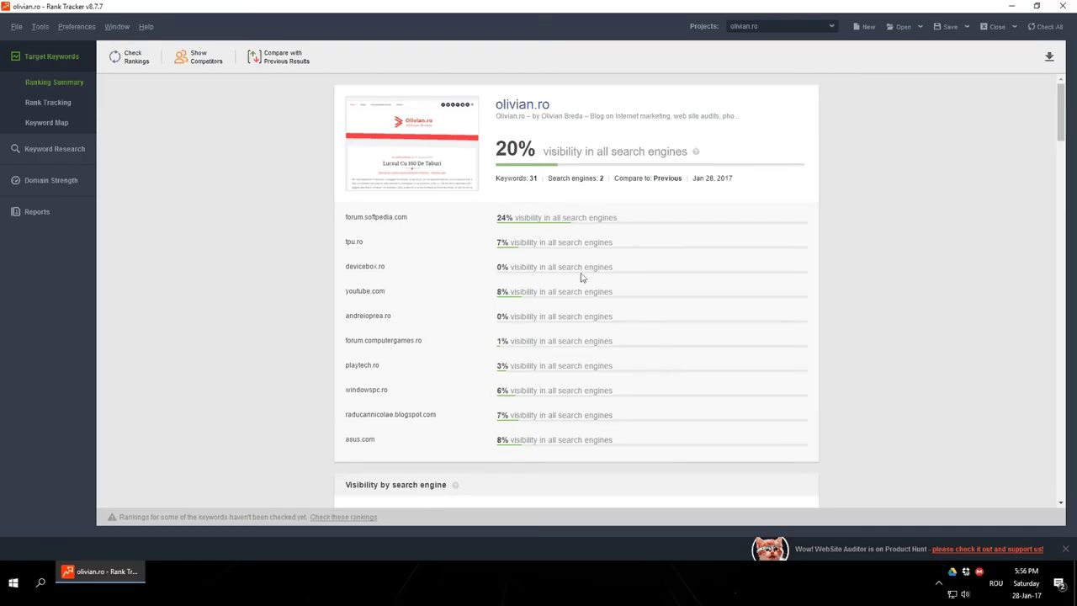
pyautogui.scroll(-2, 649, 312)
pyautogui.scroll(2, 650, 306)
pyautogui.scroll(-1, 636, 252)
pyautogui.scroll(-1, 636, 252)
pyautogui.scroll(-4, 636, 252)
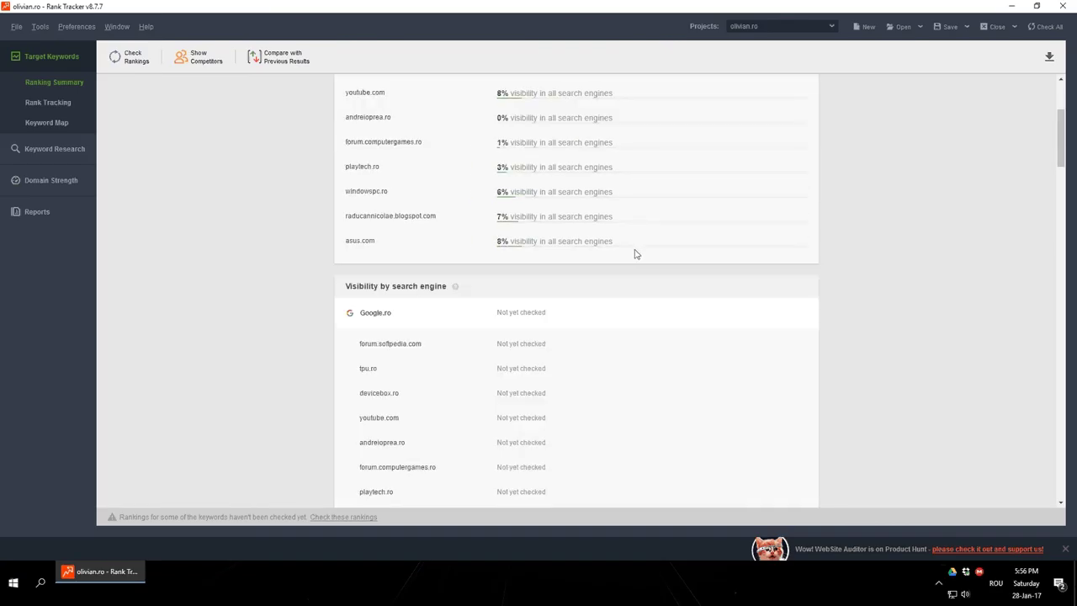
pyautogui.scroll(-2, 637, 254)
pyautogui.scroll(4, 615, 247)
pyautogui.scroll(-7, 606, 246)
pyautogui.scroll(-3, 607, 251)
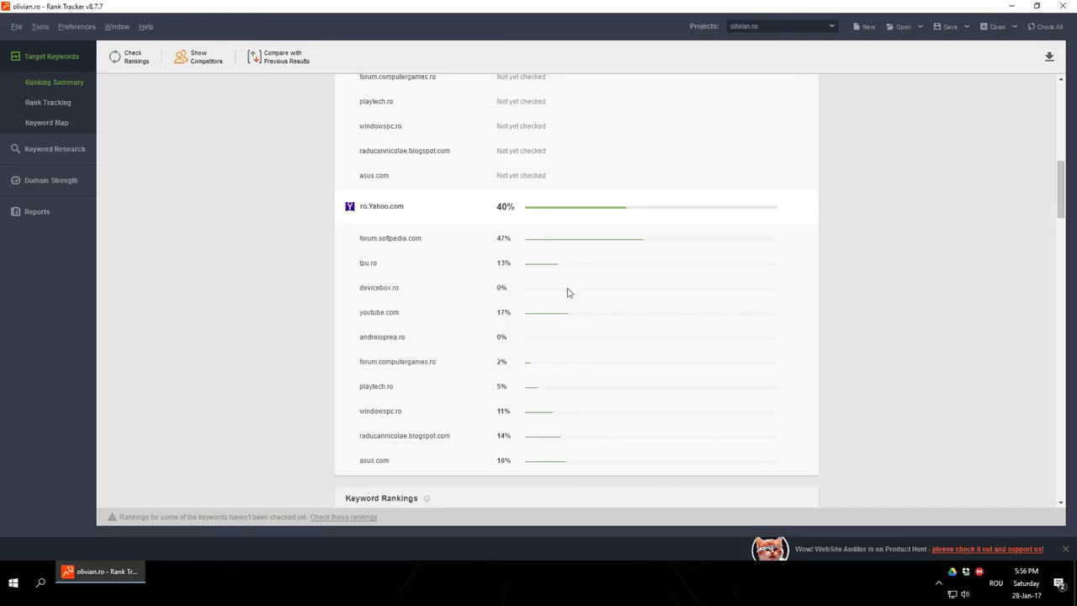
pyautogui.scroll(-2, 567, 292)
pyautogui.scroll(-2, 567, 292)
pyautogui.scroll(-1, 567, 292)
pyautogui.scroll(-3, 568, 292)
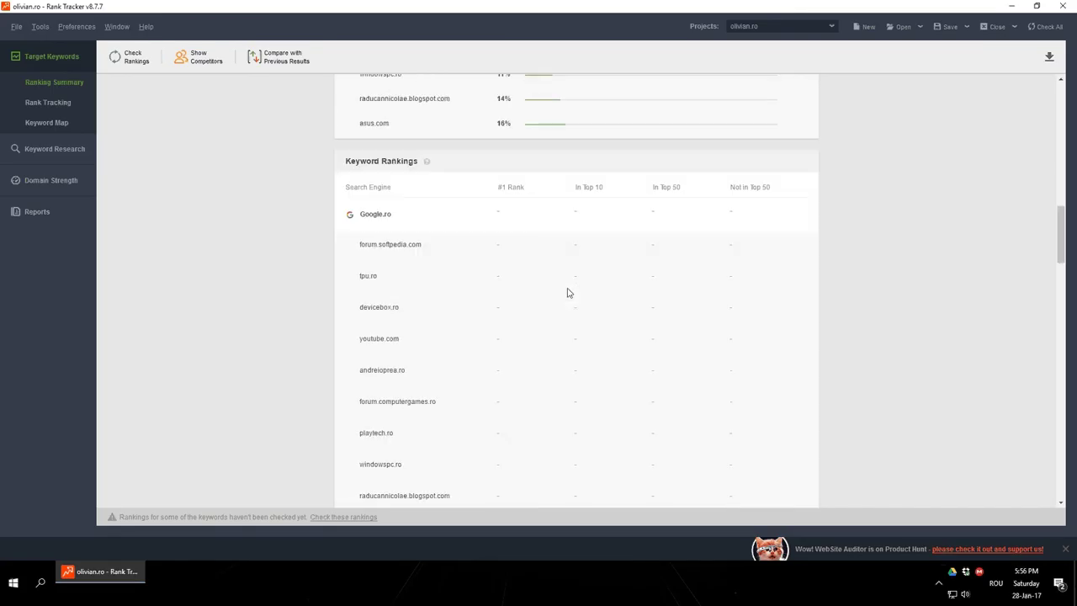
pyautogui.scroll(-2, 567, 292)
pyautogui.scroll(-2, 567, 292)
pyautogui.scroll(-3, 568, 288)
pyautogui.scroll(-2, 589, 270)
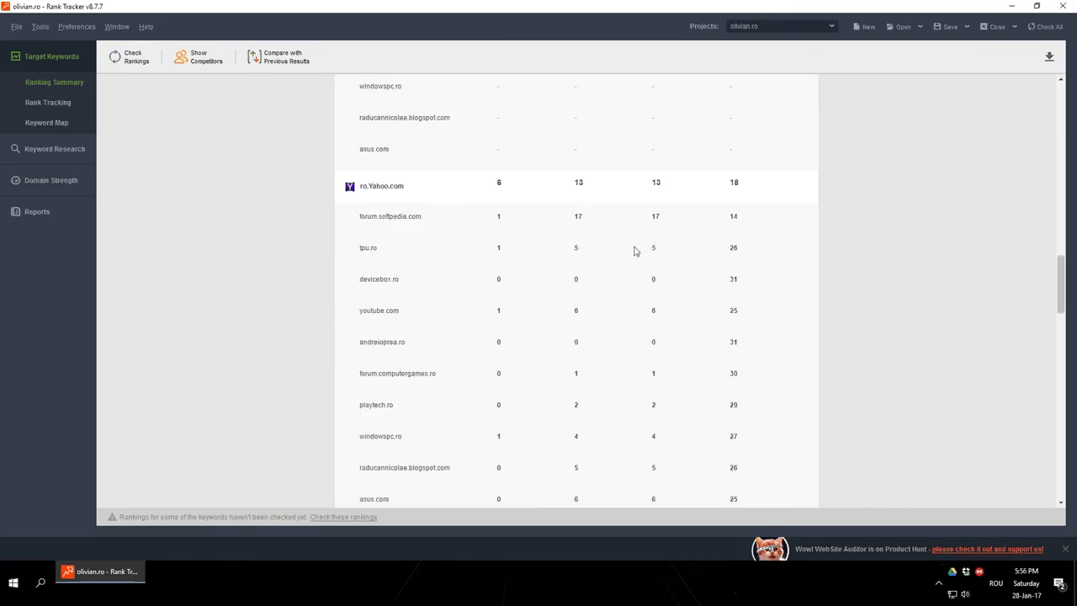
pyautogui.scroll(-2, 590, 290)
pyautogui.scroll(-4, 574, 295)
pyautogui.scroll(-4, 505, 260)
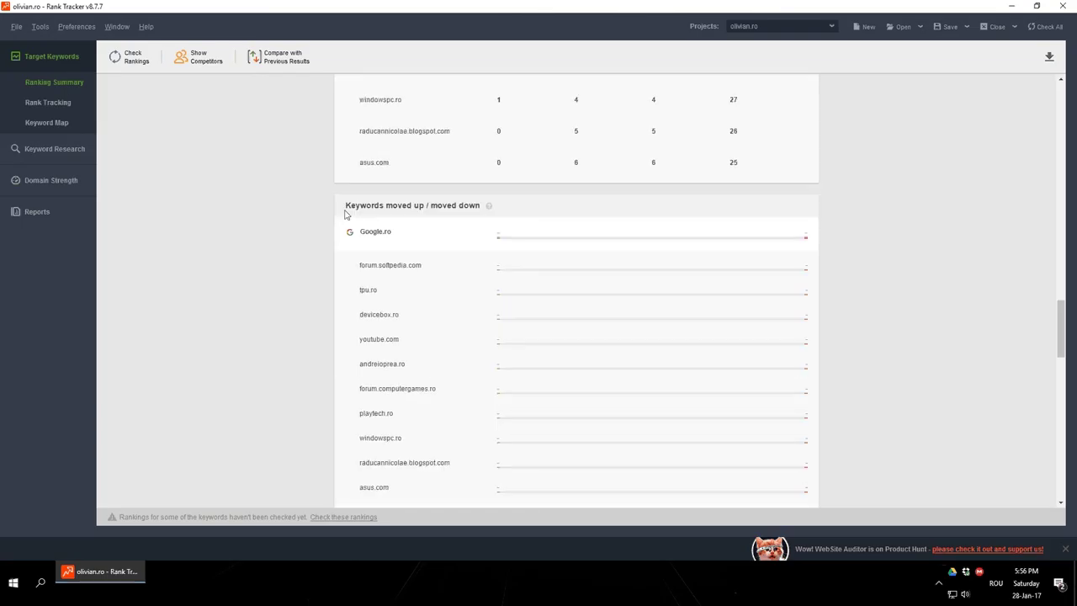
# Open the keyword rankings table and check cached Yahoo results for 'cum intri in bios'
pyautogui.click(48, 103)
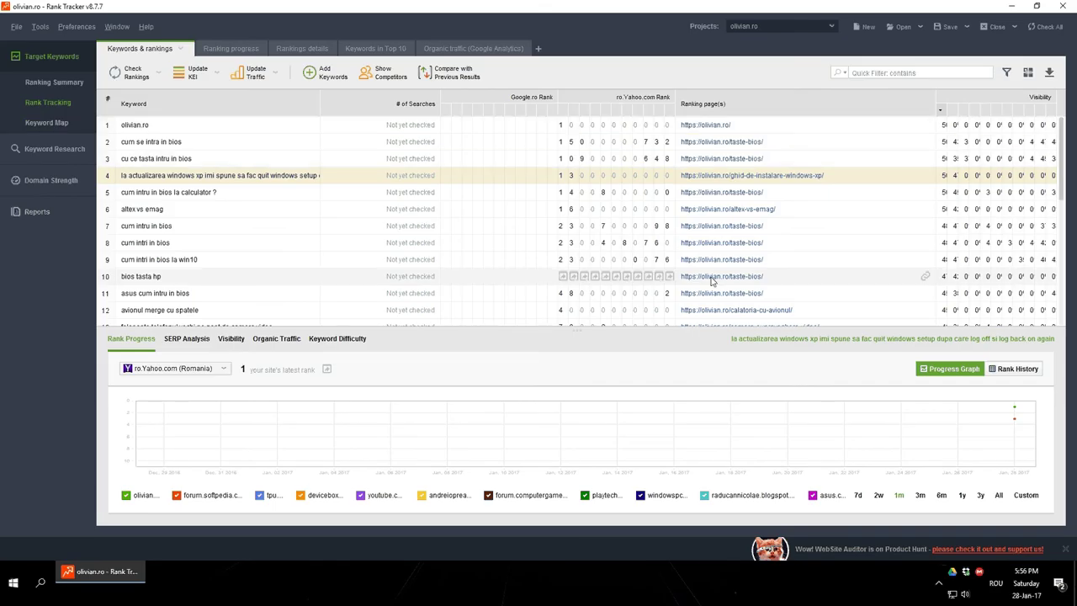
pyautogui.scroll(-3, 710, 278)
pyautogui.scroll(3, 710, 277)
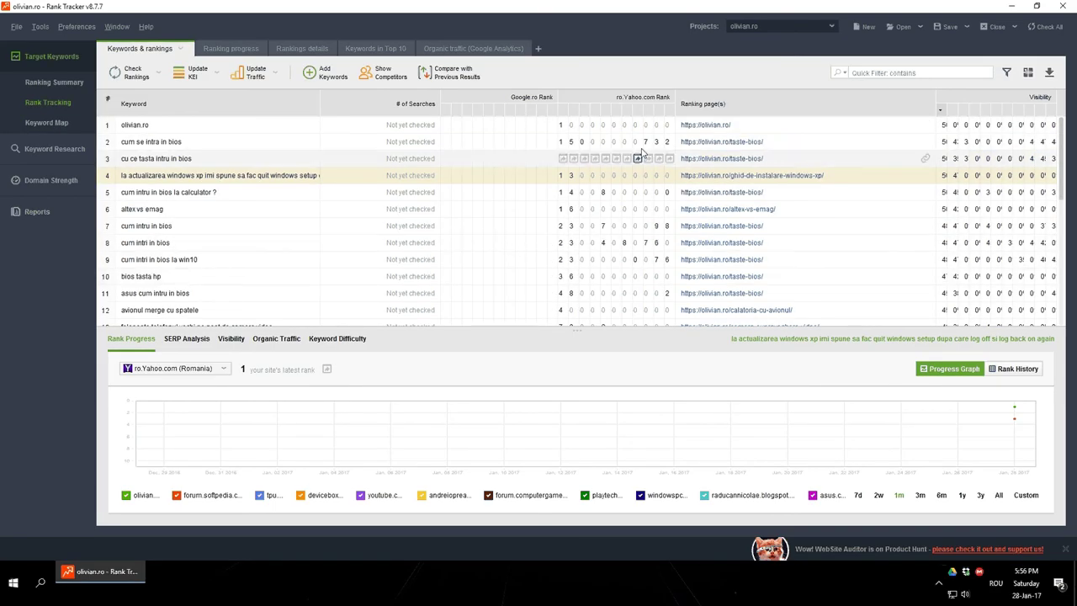
pyautogui.moveTo(539, 310)
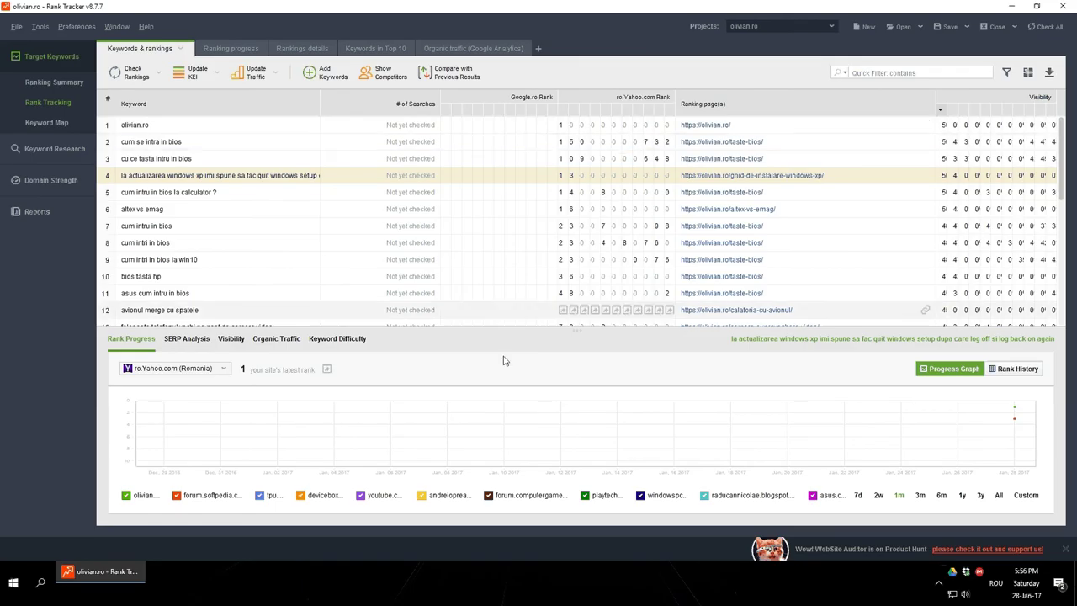
pyautogui.click(618, 242)
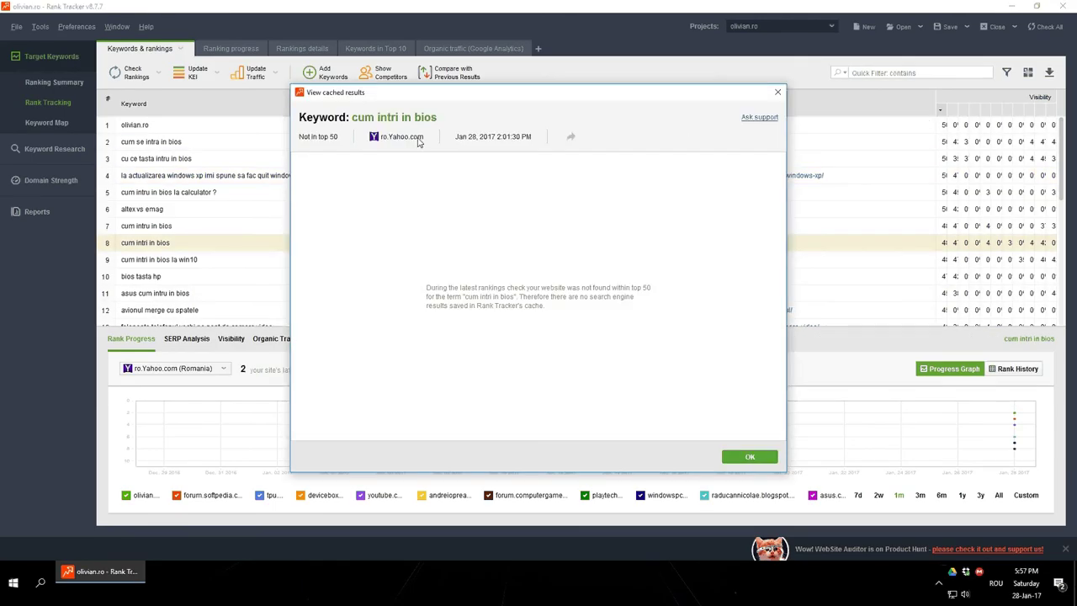
pyautogui.click(778, 91)
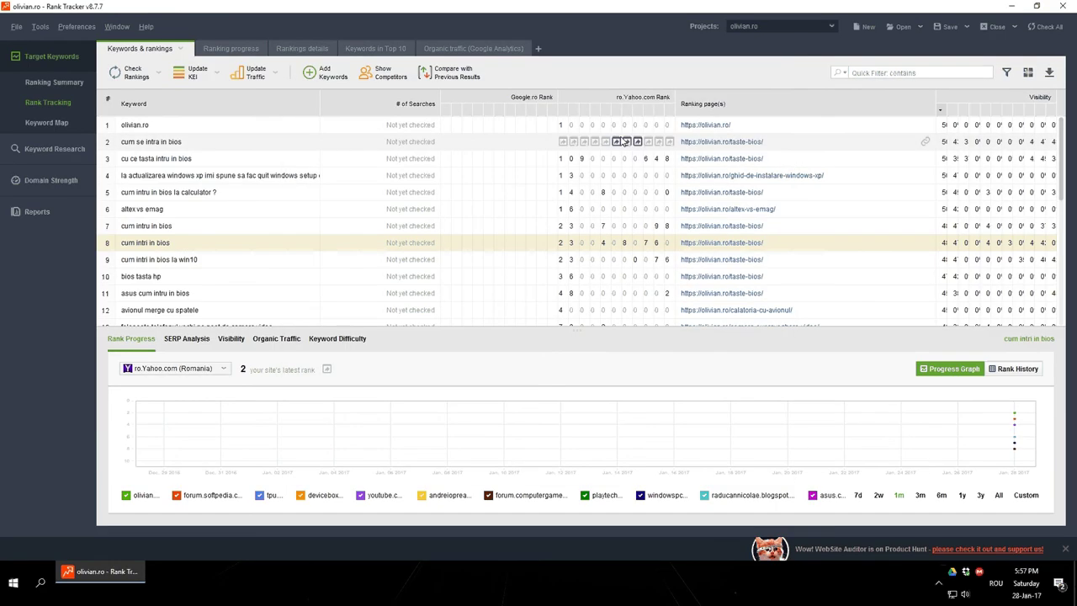
# Browse the cached ro.Yahoo.com results for 'cum se intra in bios', then close them
pyautogui.click(573, 142)
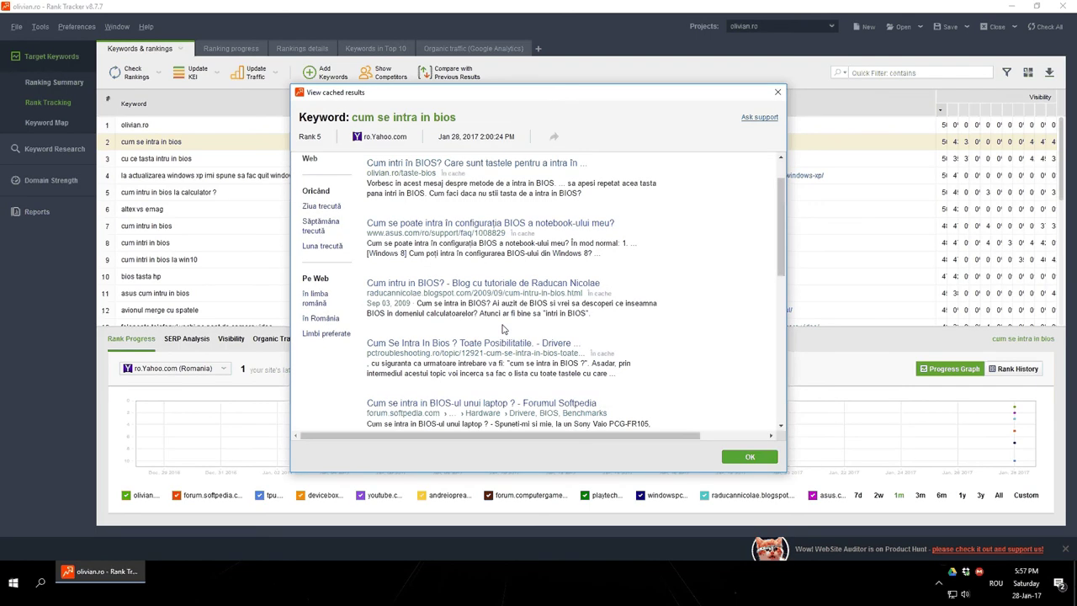
pyautogui.scroll(-2, 430, 311)
pyautogui.scroll(-2, 421, 292)
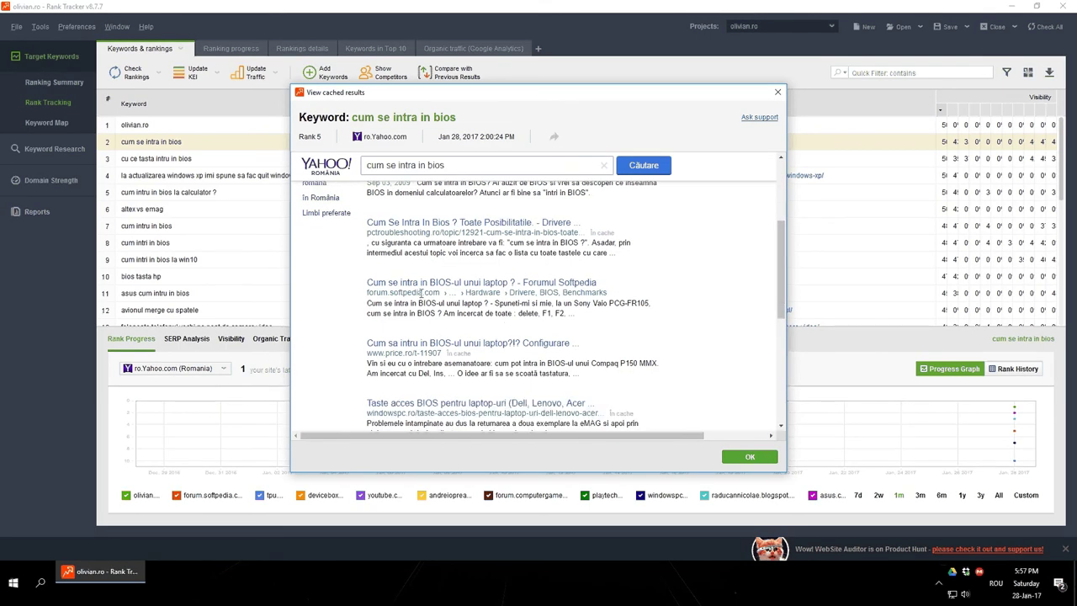
pyautogui.scroll(-2, 429, 299)
pyautogui.click(778, 89)
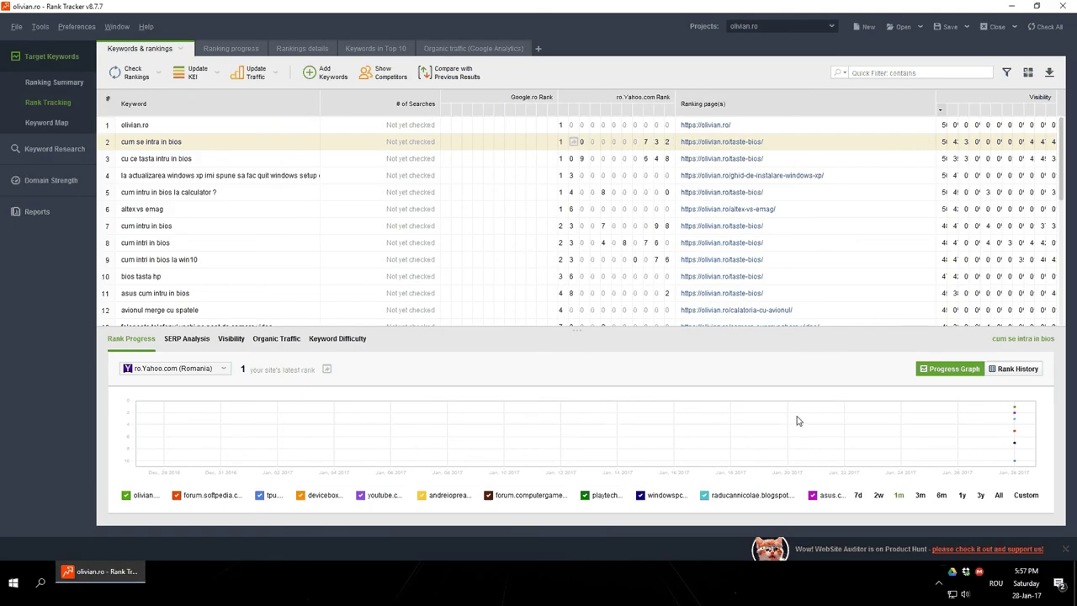
# Open the Keyword Map and compare PPC Analysis, ending on Keyword Difficulty for all 31 keywords
pyautogui.click(59, 128)
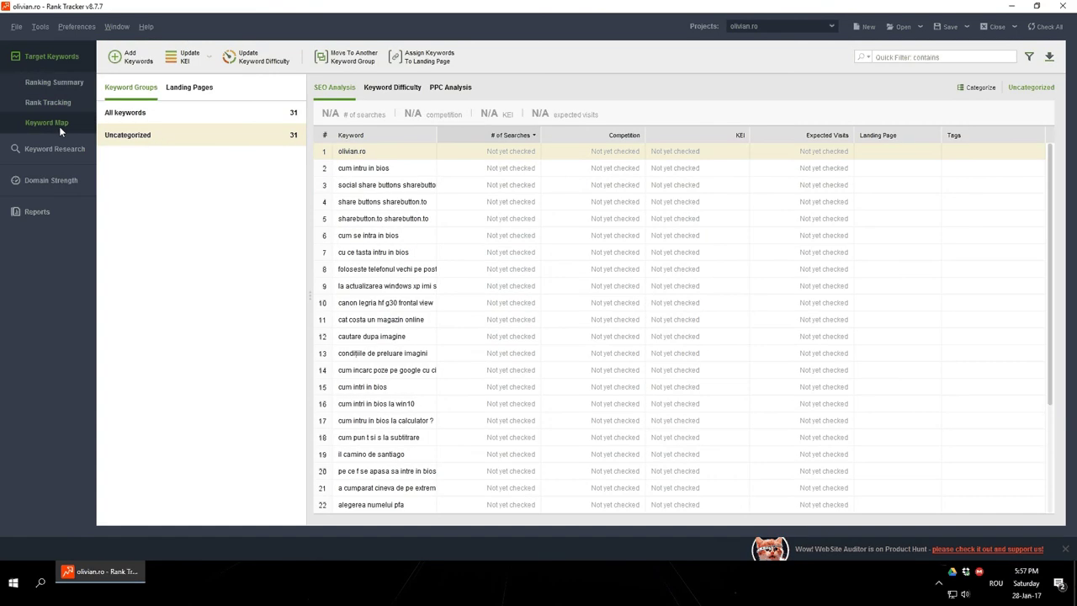
pyautogui.scroll(-4, 926, 223)
pyautogui.scroll(4, 923, 233)
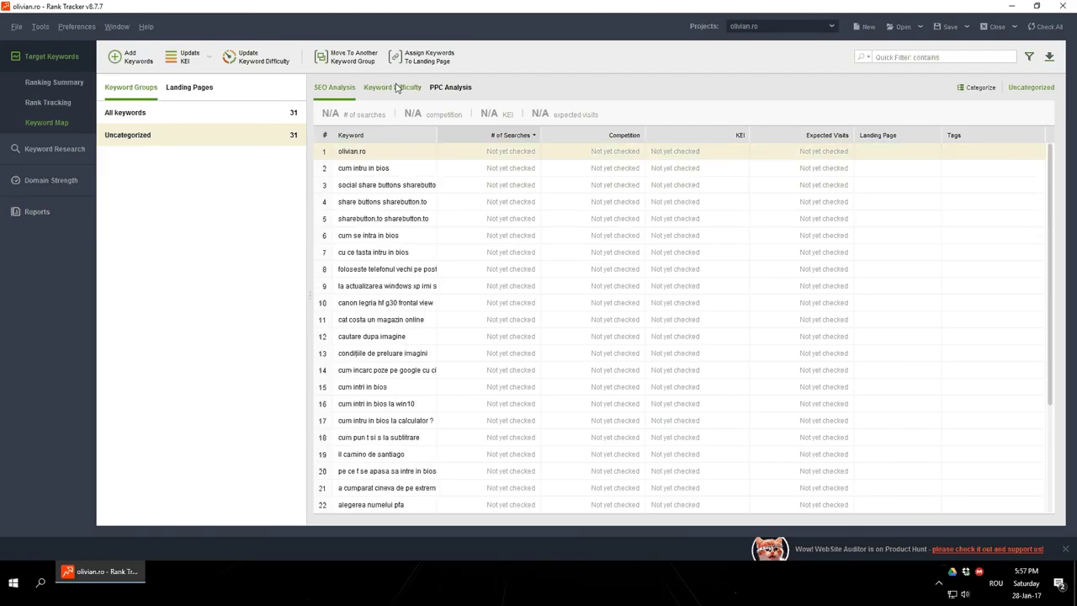
pyautogui.click(398, 87)
pyautogui.click(444, 91)
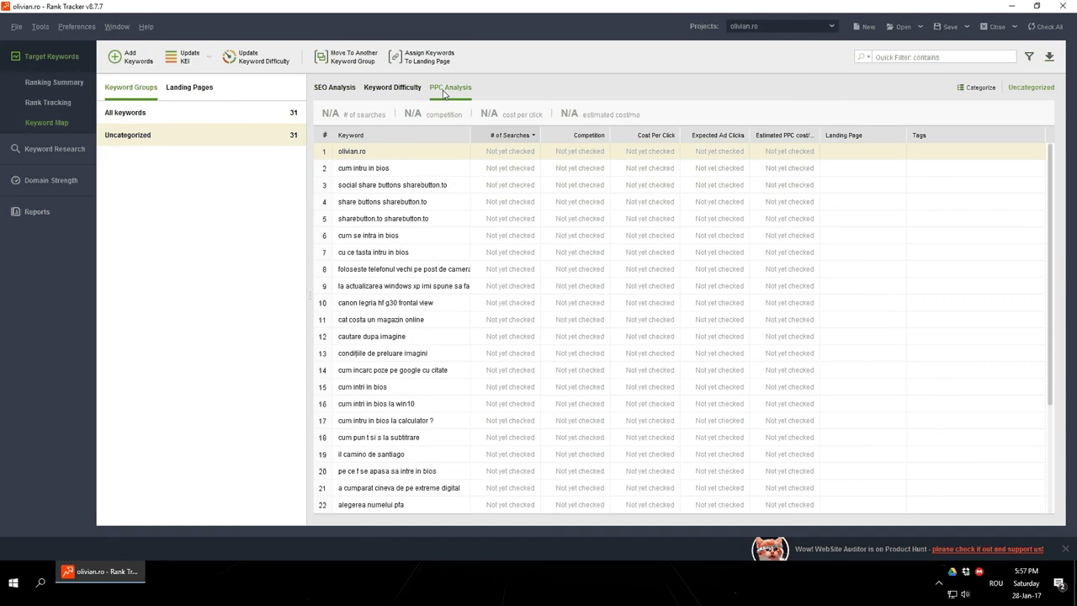
pyautogui.click(393, 87)
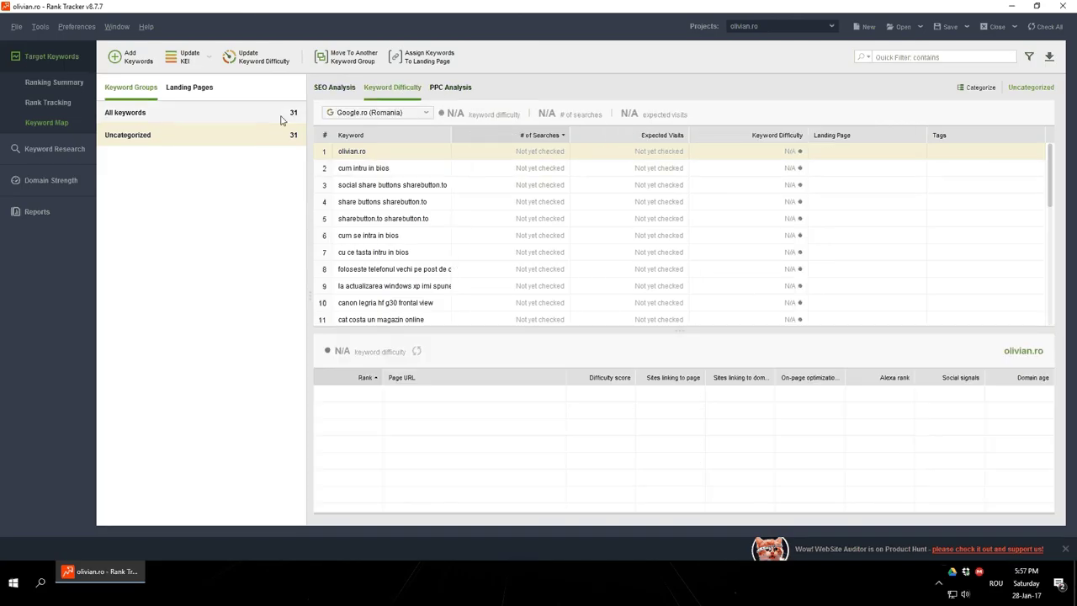
# Open Keyword Research's Domain Strength comparison and scroll to the olivian.ro card
pyautogui.click(66, 150)
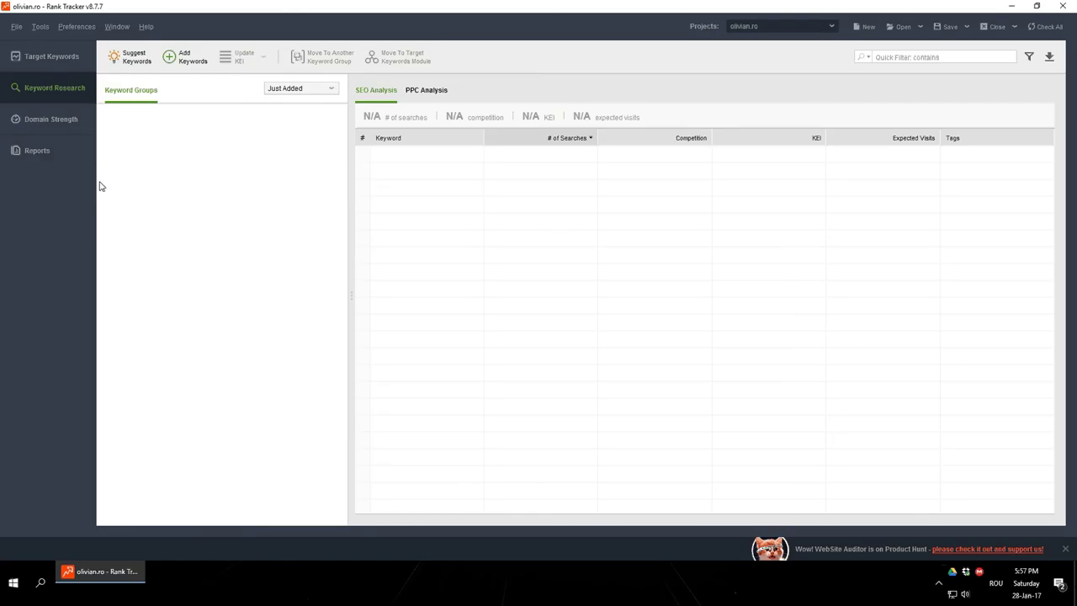
pyautogui.click(70, 121)
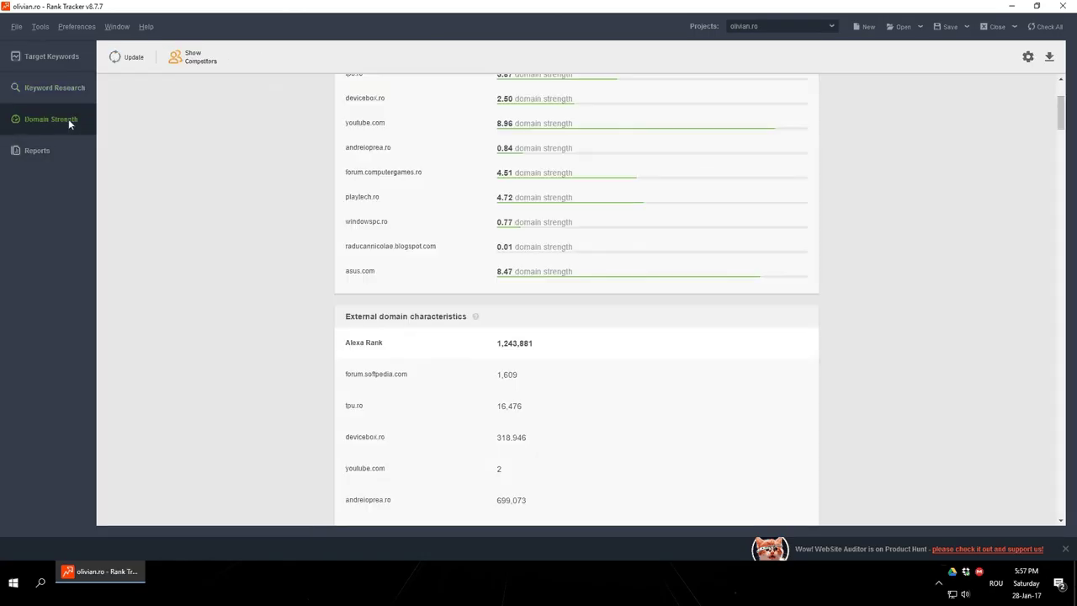
pyautogui.scroll(3, 270, 236)
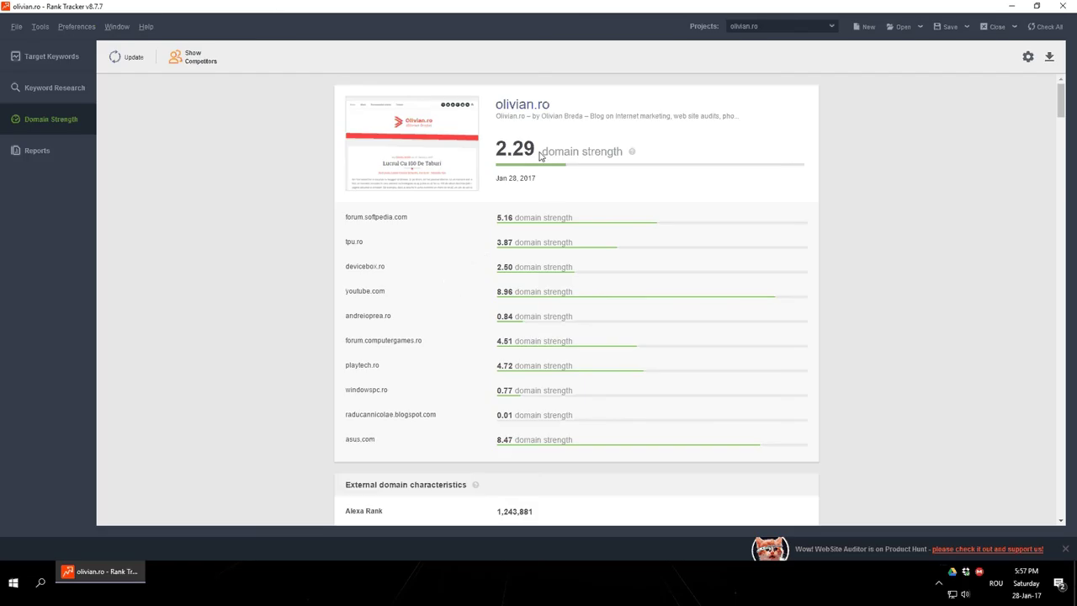
# Inspect olivian.ro's 2.29 domain strength score against the competing domains
pyautogui.moveTo(540, 153); pyautogui.dragTo(523, 149)
pyautogui.scroll(-1, 459, 307)
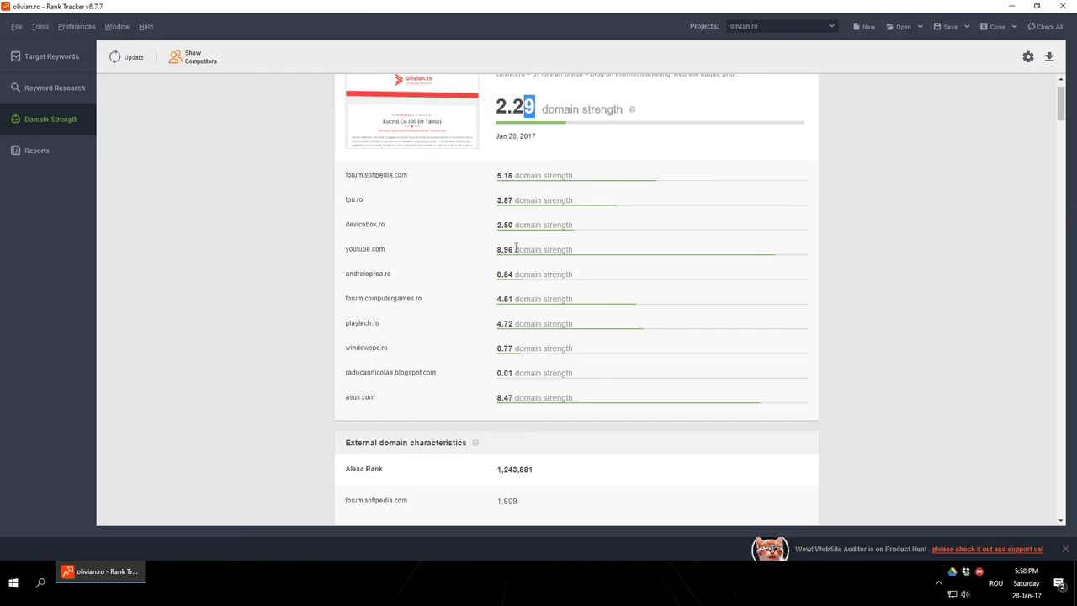
pyautogui.scroll(1, 560, 145)
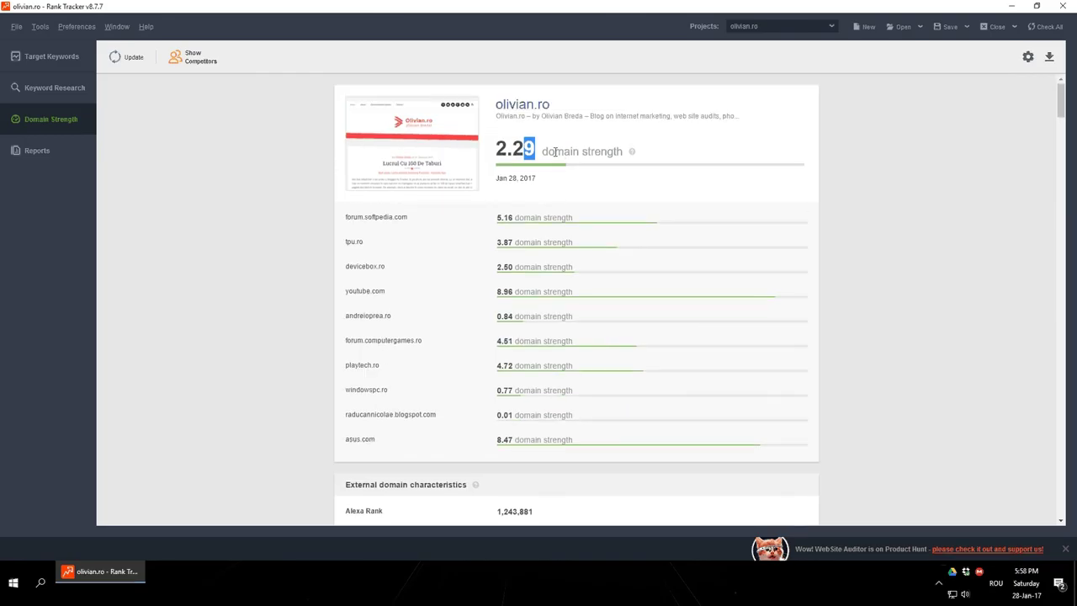
pyautogui.click(555, 152)
pyautogui.scroll(-2, 579, 223)
pyautogui.scroll(-2, 577, 226)
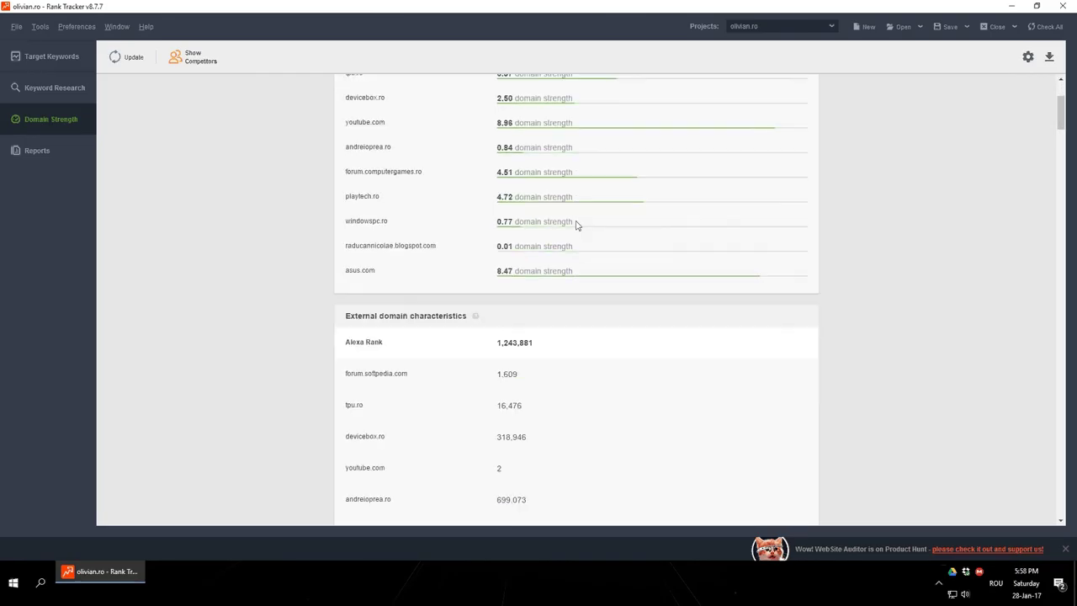
pyautogui.scroll(-3, 578, 226)
pyautogui.scroll(-2, 577, 225)
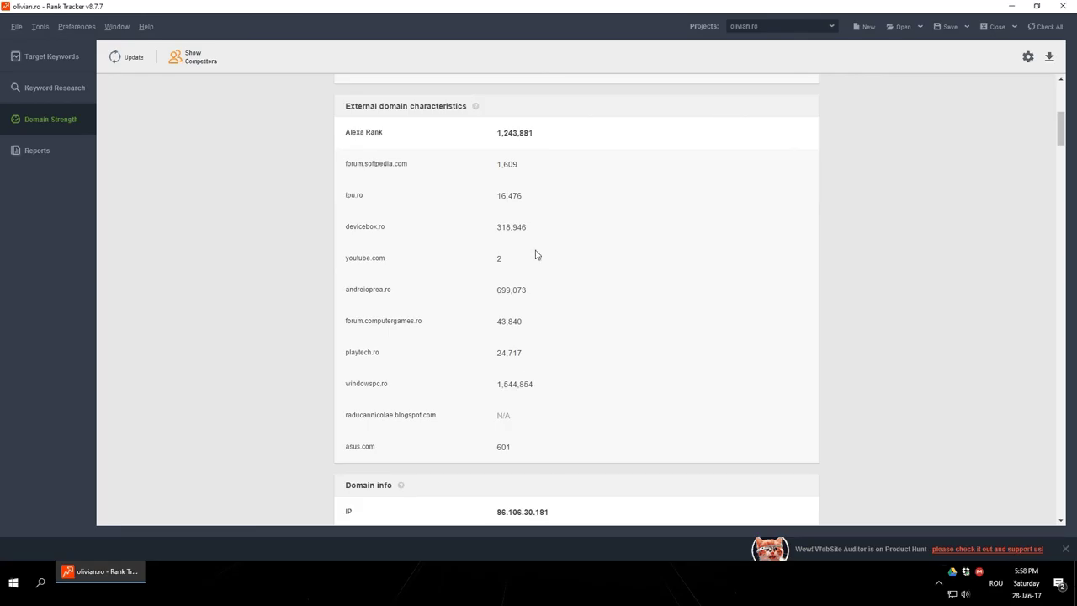
pyautogui.scroll(2, 535, 255)
pyautogui.scroll(2, 558, 260)
pyautogui.scroll(-2, 505, 236)
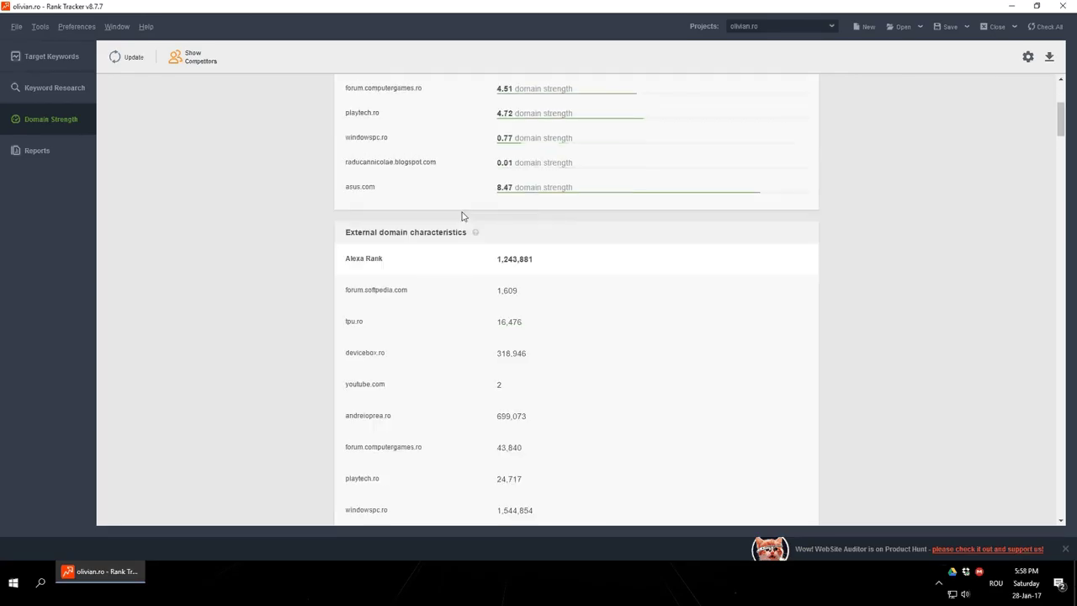
pyautogui.scroll(-1, 463, 216)
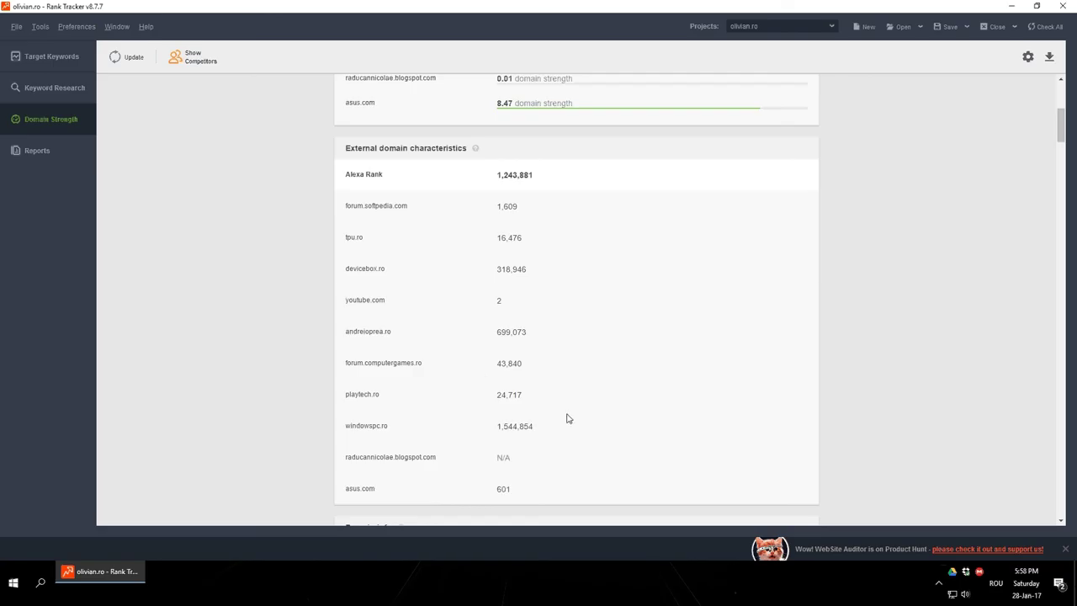
pyautogui.scroll(-2, 568, 417)
pyautogui.scroll(-2, 569, 414)
pyautogui.scroll(-1, 570, 416)
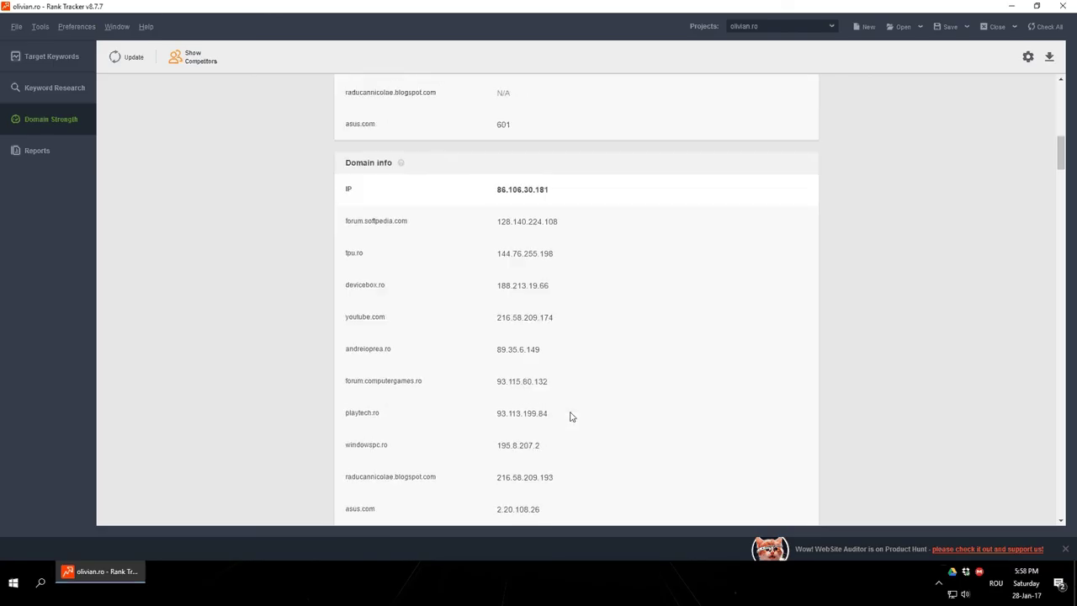
pyautogui.scroll(-1, 570, 416)
pyautogui.scroll(-2, 570, 415)
pyautogui.scroll(-2, 570, 415)
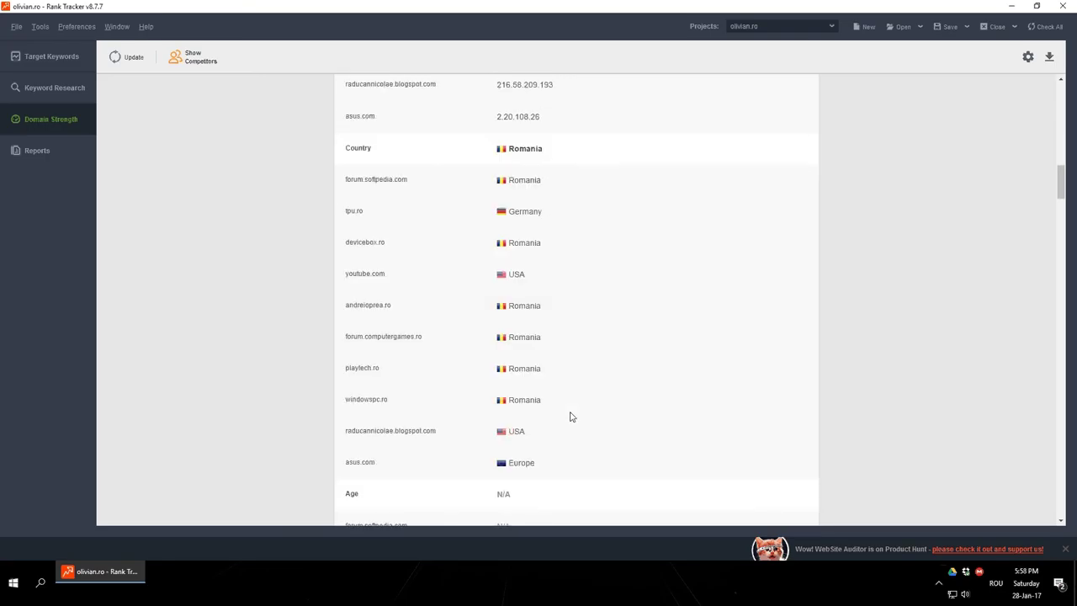
pyautogui.scroll(-2, 570, 417)
pyautogui.scroll(-1, 570, 417)
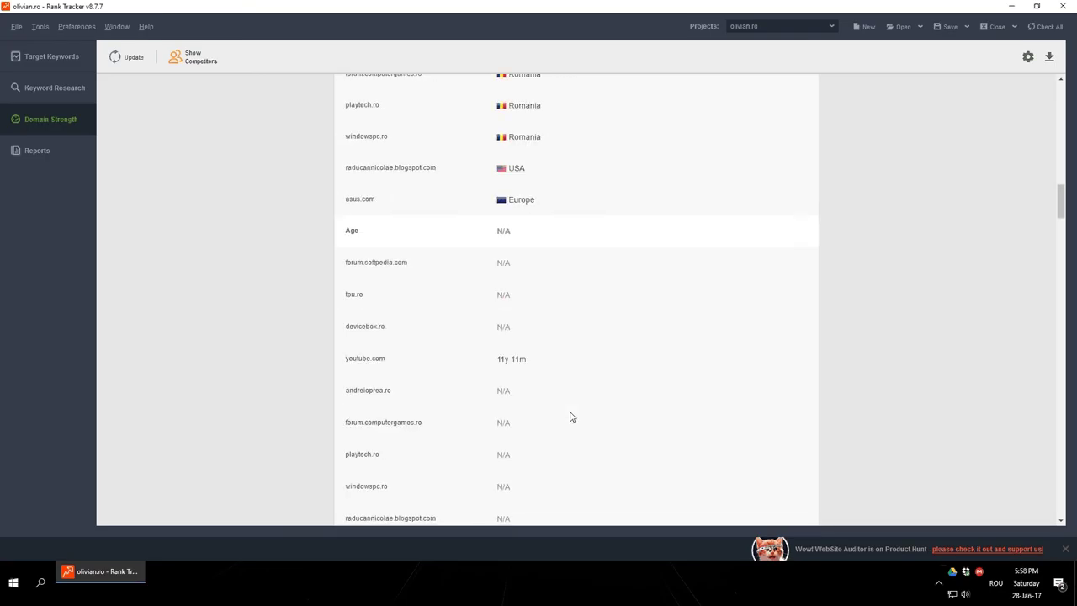
pyautogui.scroll(-1, 570, 416)
pyautogui.scroll(1, 569, 417)
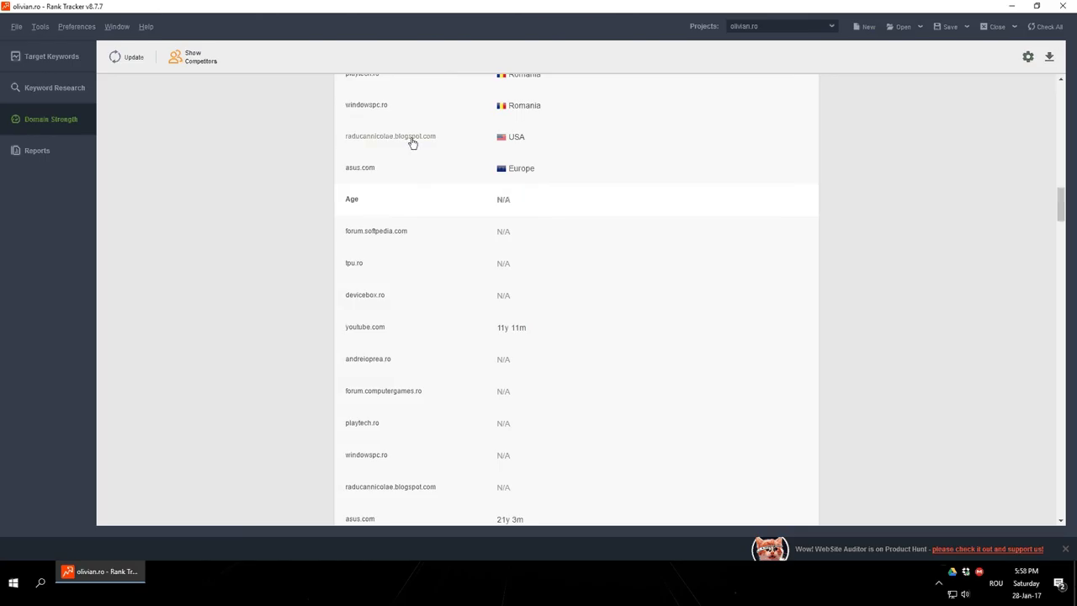
pyautogui.scroll(3, 586, 185)
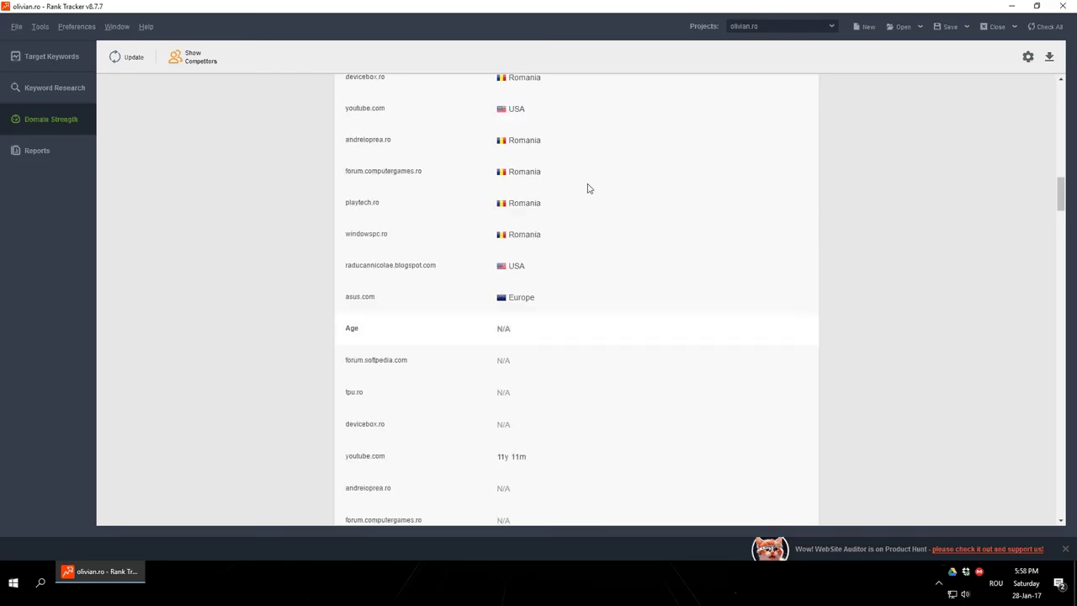
pyautogui.scroll(2, 589, 189)
pyautogui.scroll(2, 560, 200)
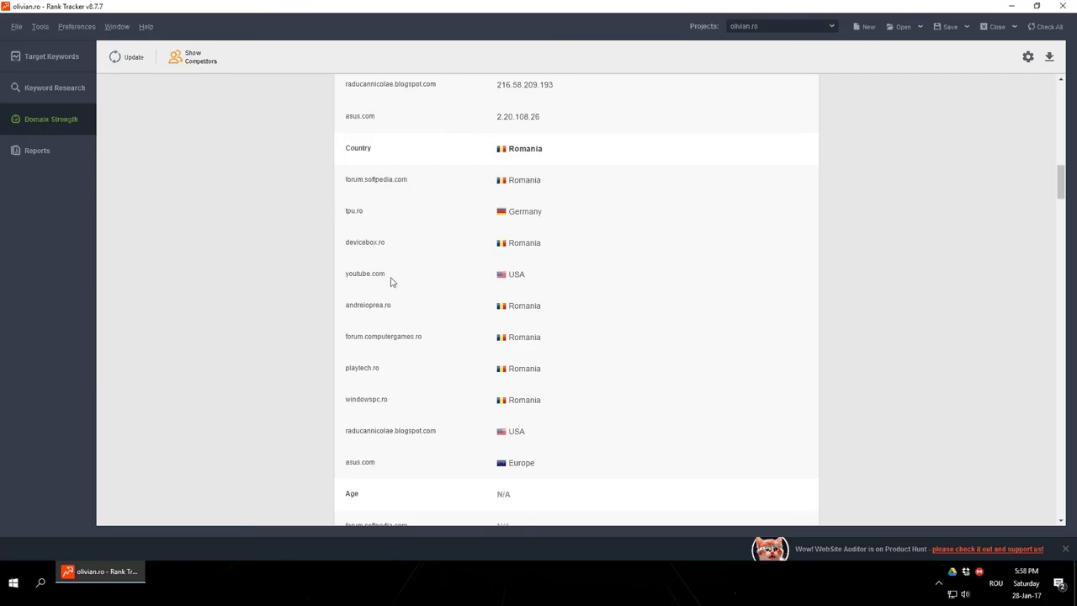
pyautogui.scroll(-3, 434, 283)
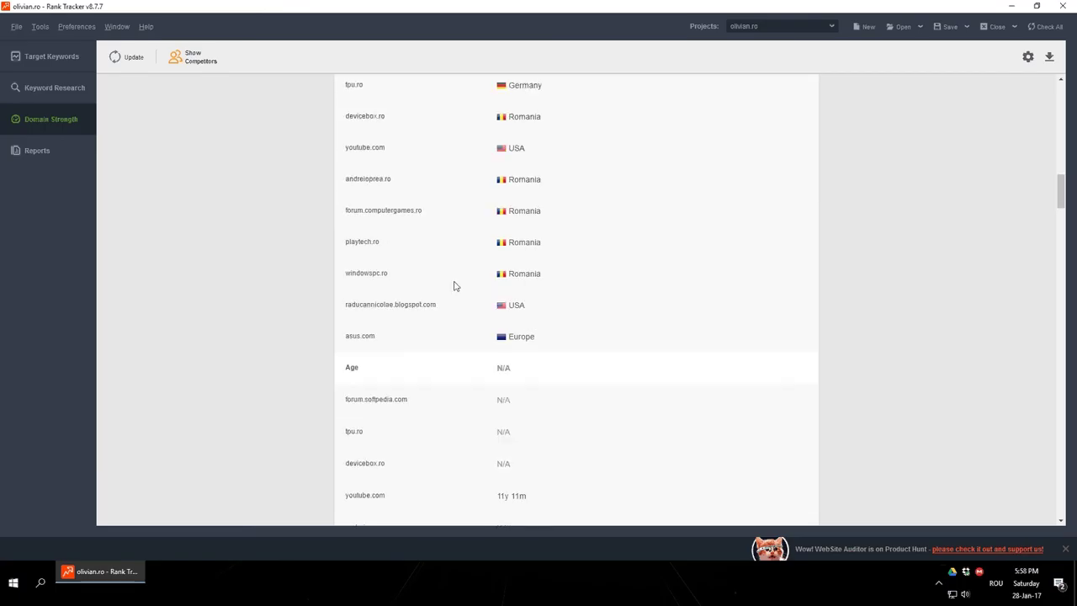
pyautogui.scroll(-1, 587, 230)
pyautogui.scroll(2, 582, 233)
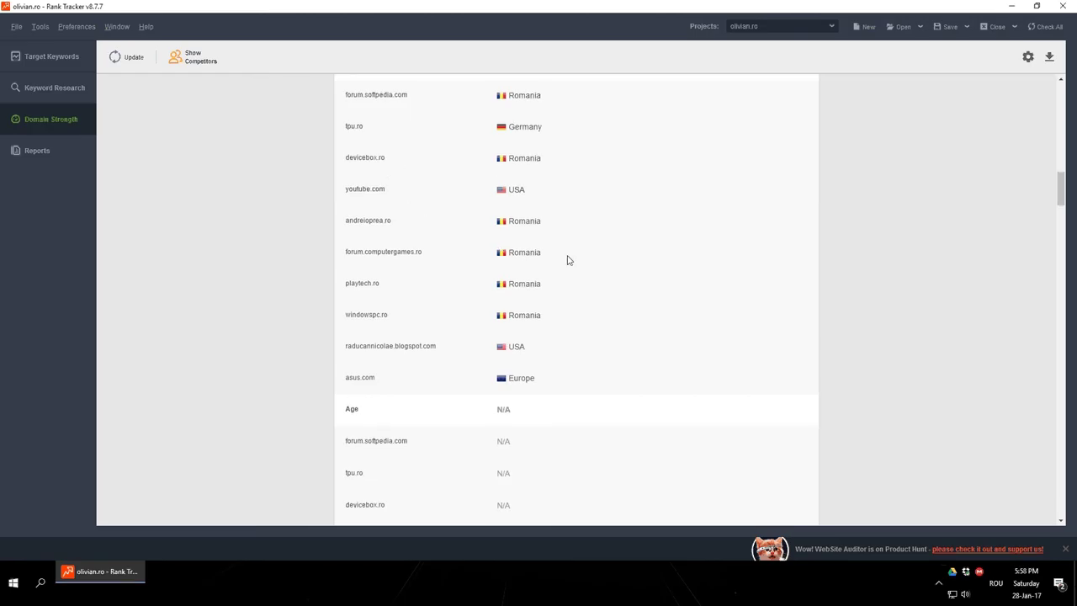
pyautogui.scroll(-4, 567, 259)
pyautogui.scroll(-3, 567, 260)
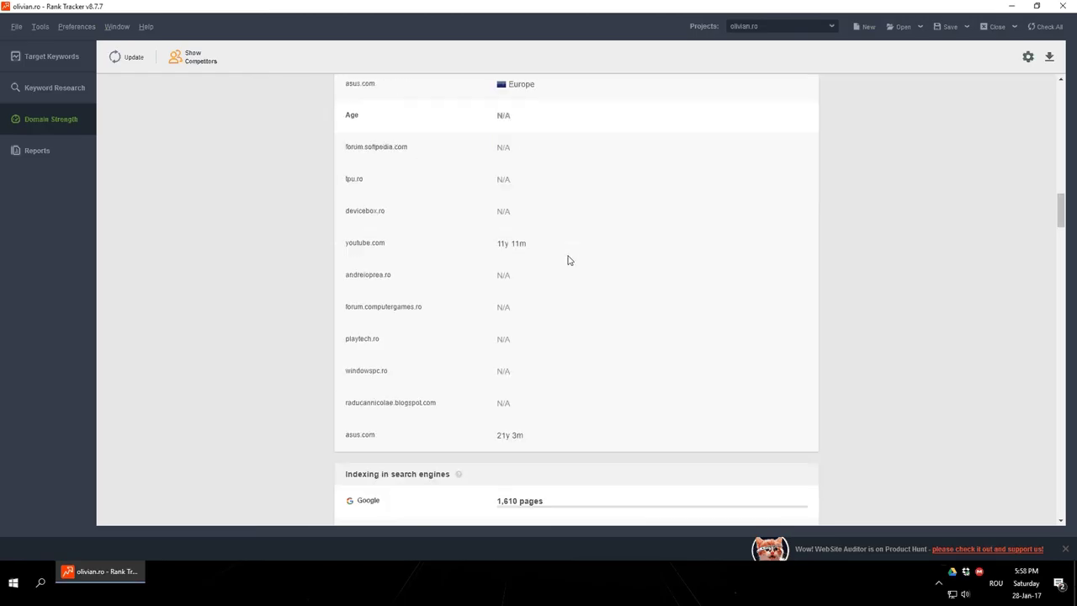
# Review the Indexing, Backlinks, Social and Traffic sections, then go to the project's Reports
pyautogui.scroll(-2, 567, 260)
pyautogui.scroll(-5, 567, 260)
pyautogui.scroll(-3, 567, 260)
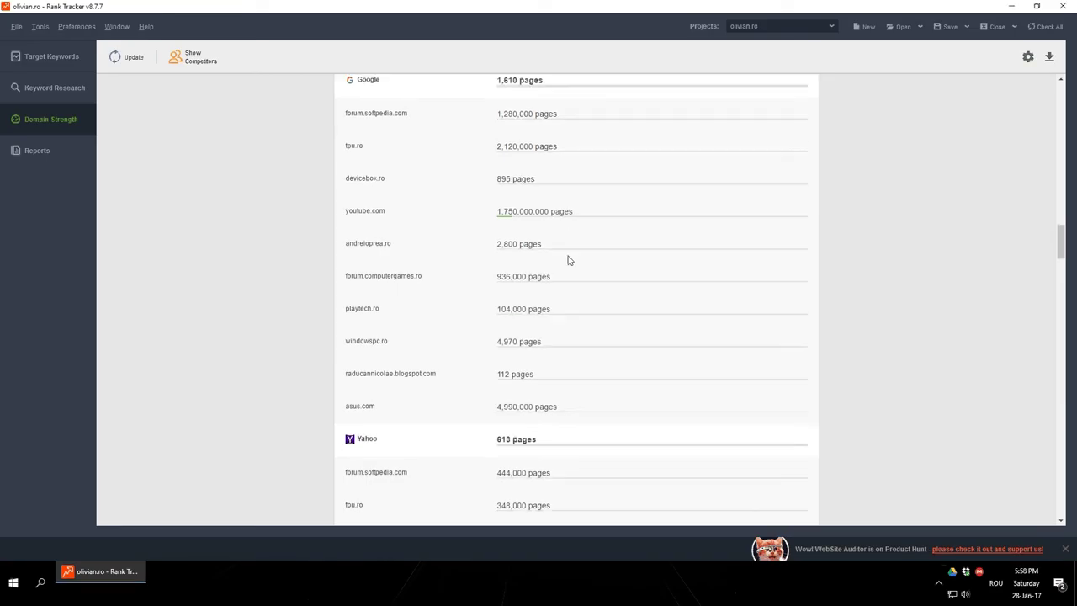
pyautogui.scroll(-2, 568, 260)
pyautogui.scroll(-1, 568, 260)
pyautogui.scroll(-3, 567, 260)
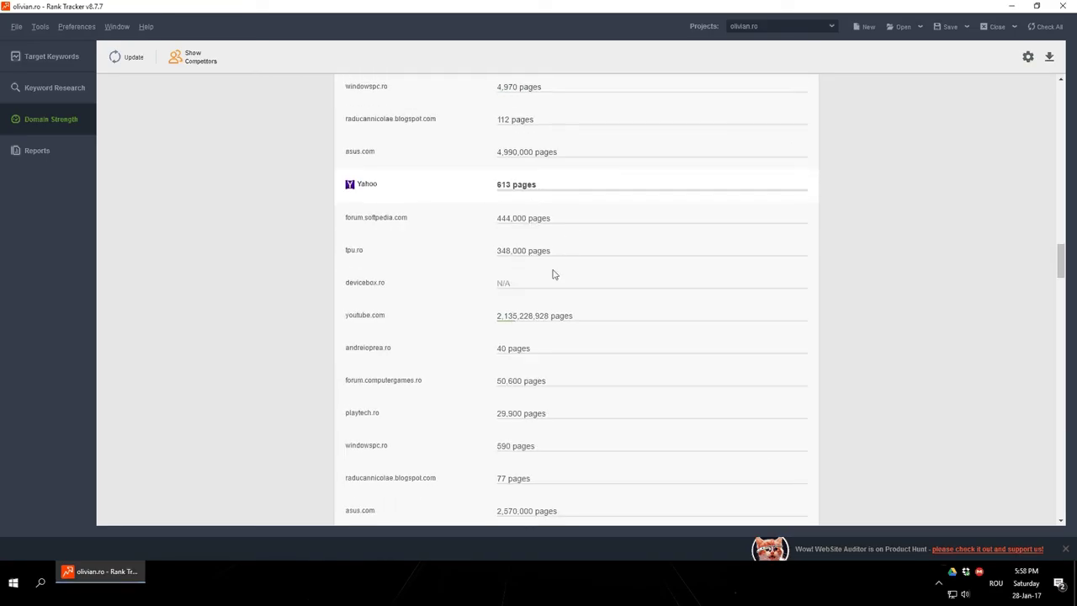
pyautogui.scroll(-3, 554, 272)
pyautogui.scroll(-5, 554, 273)
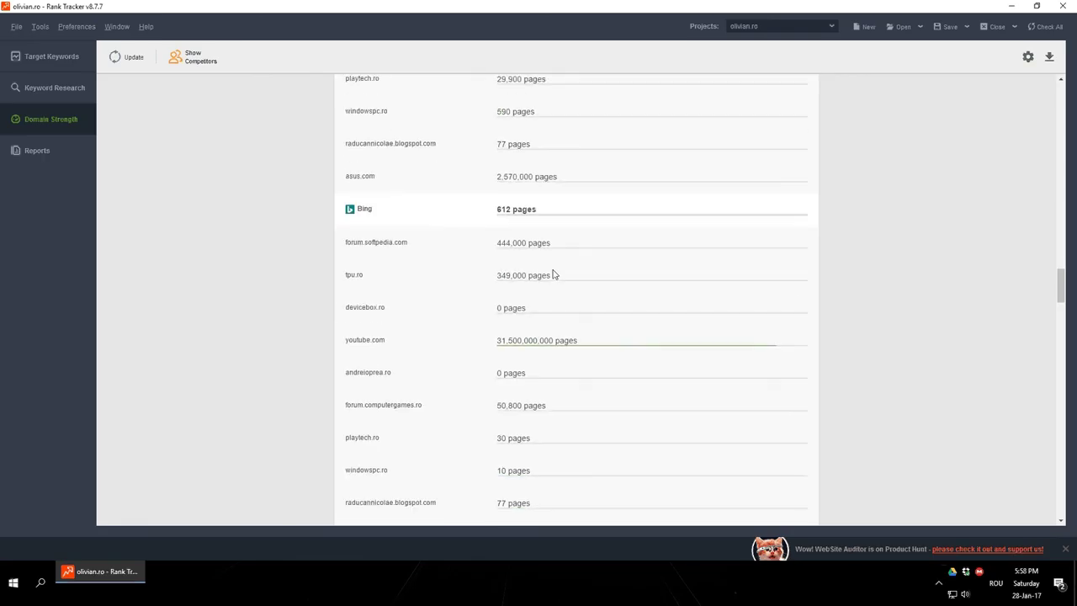
pyautogui.scroll(-4, 553, 274)
pyautogui.scroll(-2, 554, 274)
pyautogui.scroll(-2, 553, 274)
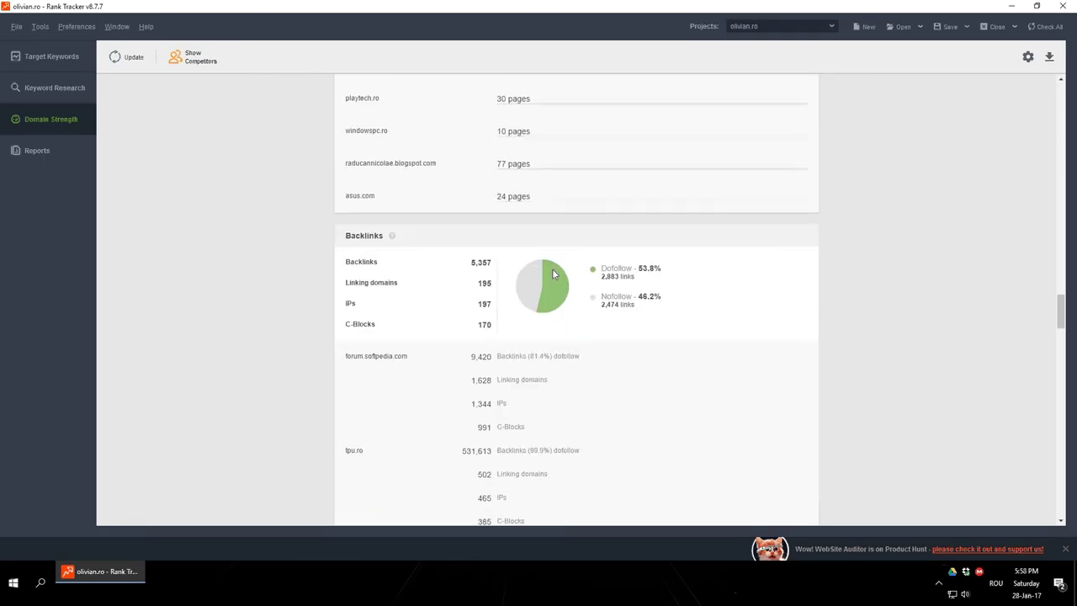
pyautogui.scroll(-2, 553, 274)
pyautogui.scroll(-6, 554, 273)
pyautogui.scroll(-3, 554, 274)
pyautogui.scroll(-3, 553, 273)
pyautogui.scroll(-10, 554, 273)
pyautogui.scroll(-5, 555, 273)
pyautogui.scroll(-5, 555, 274)
pyautogui.scroll(-6, 556, 272)
pyautogui.scroll(-2, 557, 271)
pyautogui.scroll(-5, 557, 270)
pyautogui.scroll(-3, 556, 271)
pyautogui.scroll(-3, 556, 271)
pyautogui.scroll(-1, 556, 271)
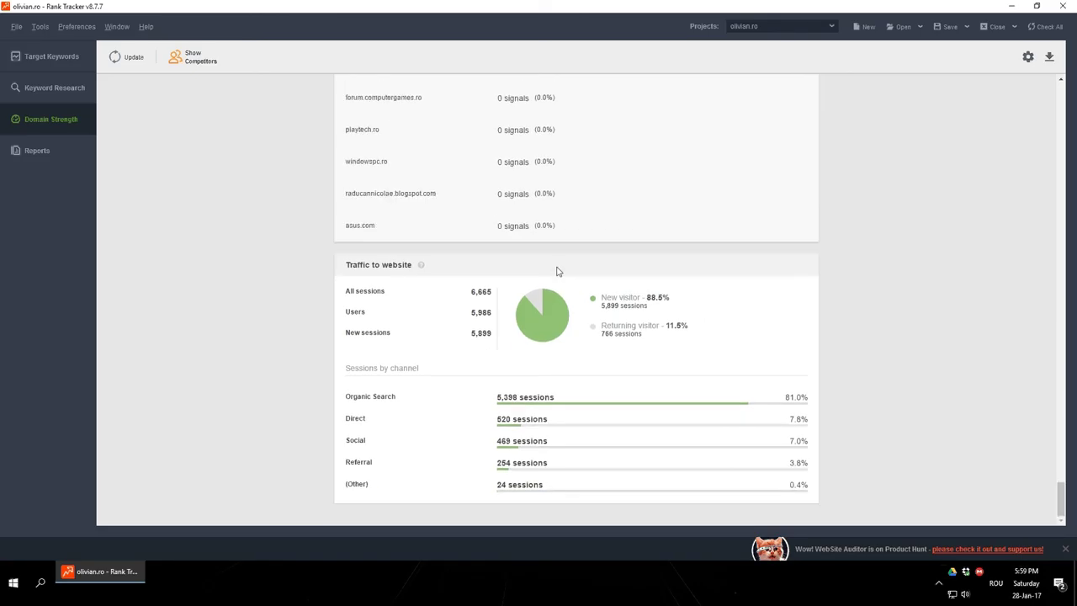
pyautogui.click(61, 158)
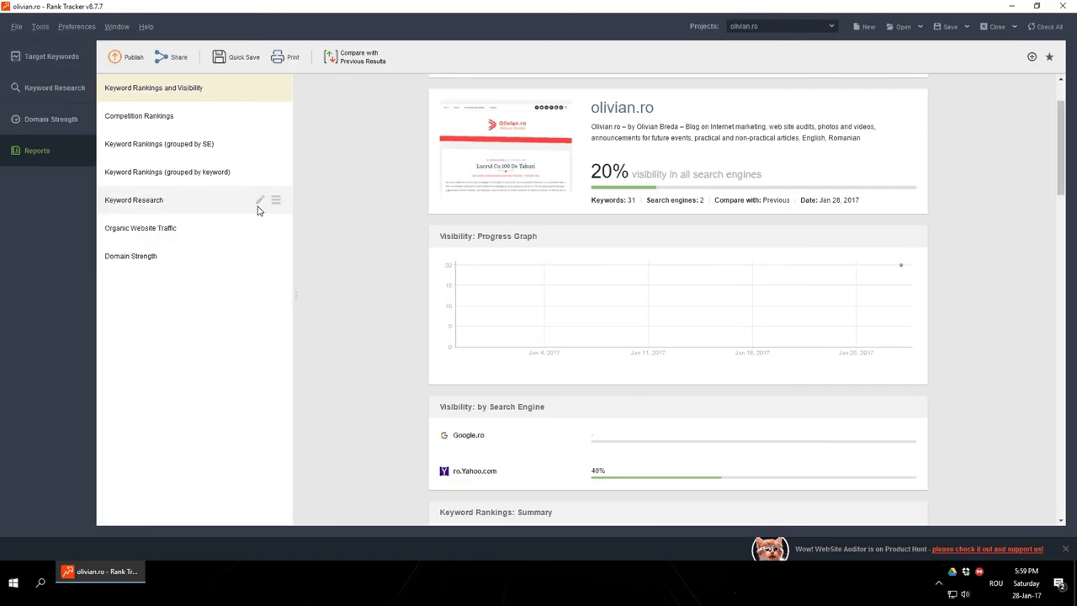
pyautogui.scroll(-3, 380, 222)
pyautogui.scroll(-2, 390, 226)
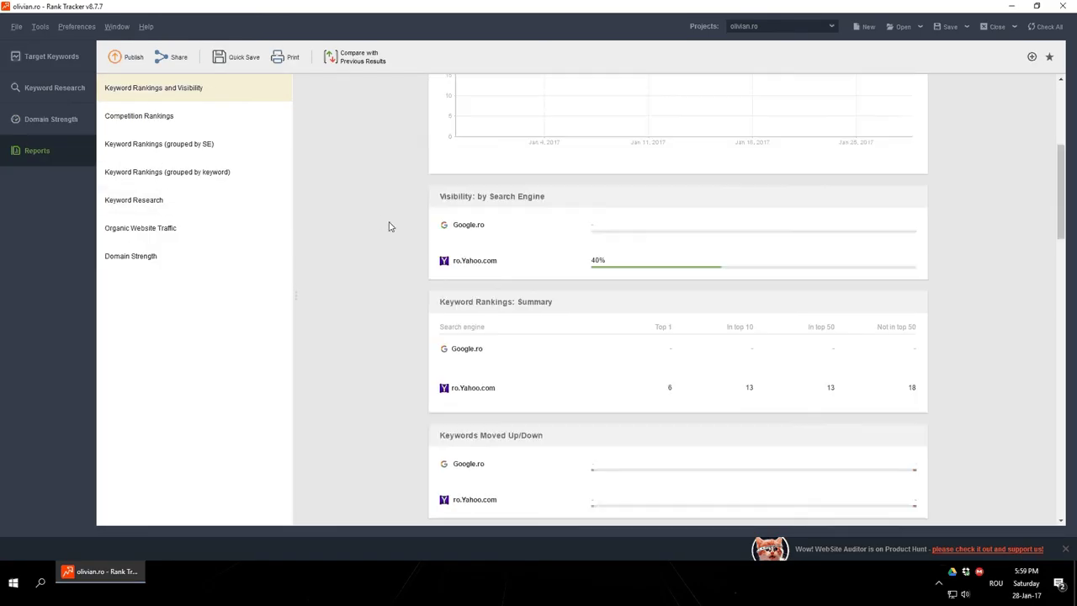
pyautogui.scroll(-1, 401, 233)
pyautogui.scroll(-2, 620, 243)
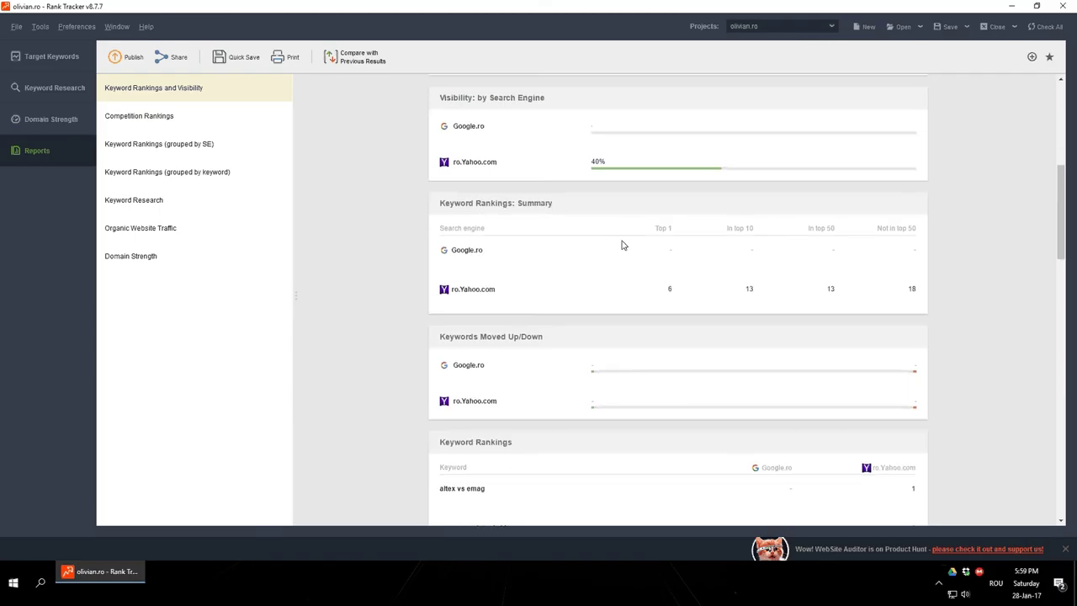
pyautogui.scroll(-2, 621, 243)
pyautogui.scroll(-2, 623, 244)
pyautogui.scroll(-1, 623, 245)
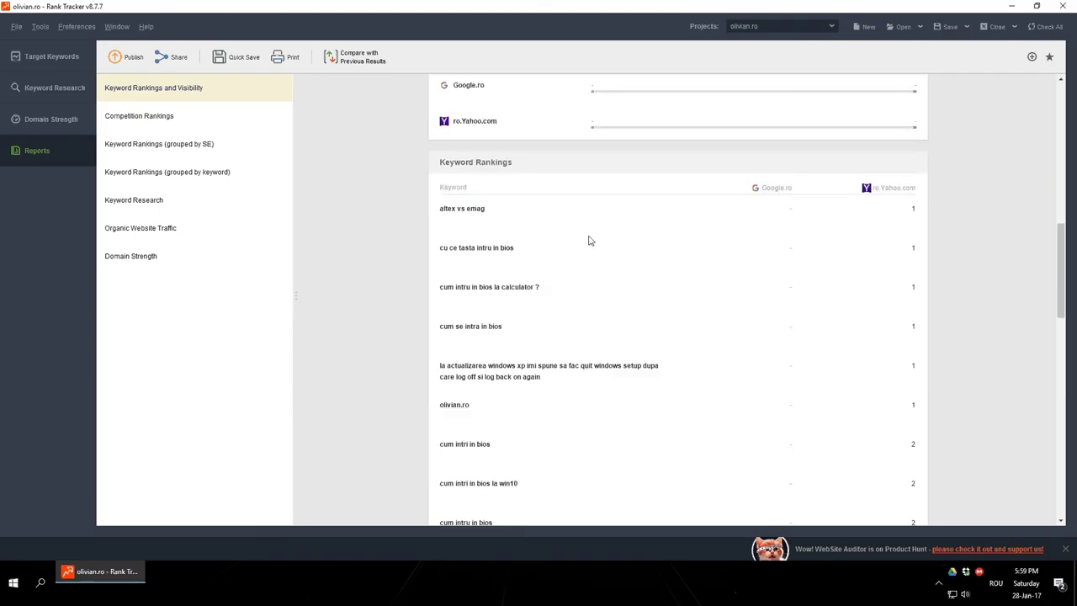
pyautogui.scroll(-2, 600, 240)
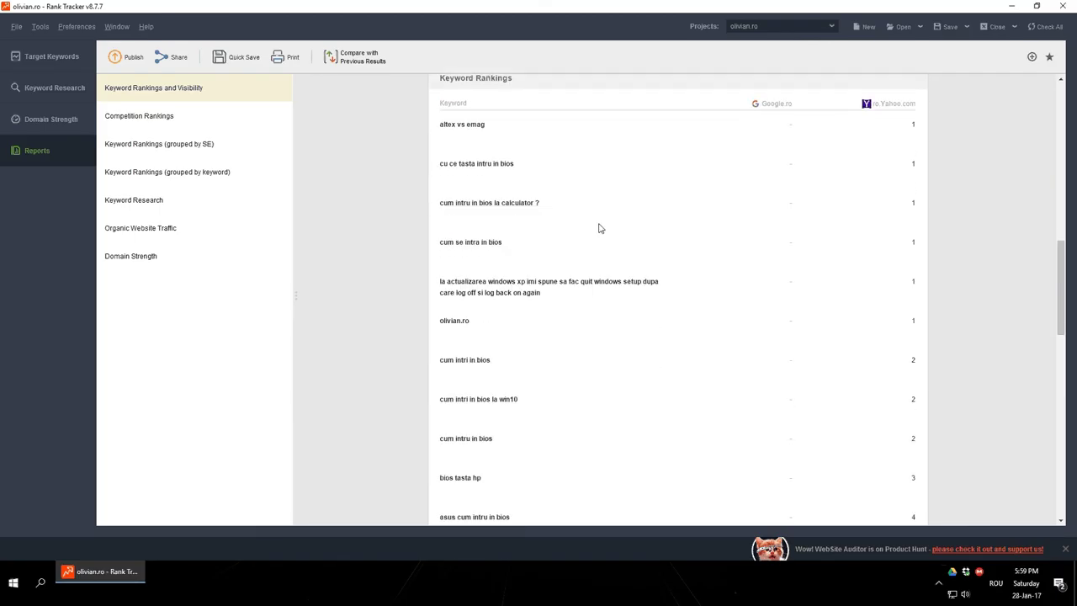
pyautogui.scroll(-1, 651, 267)
pyautogui.scroll(-4, 652, 267)
pyautogui.scroll(-4, 649, 263)
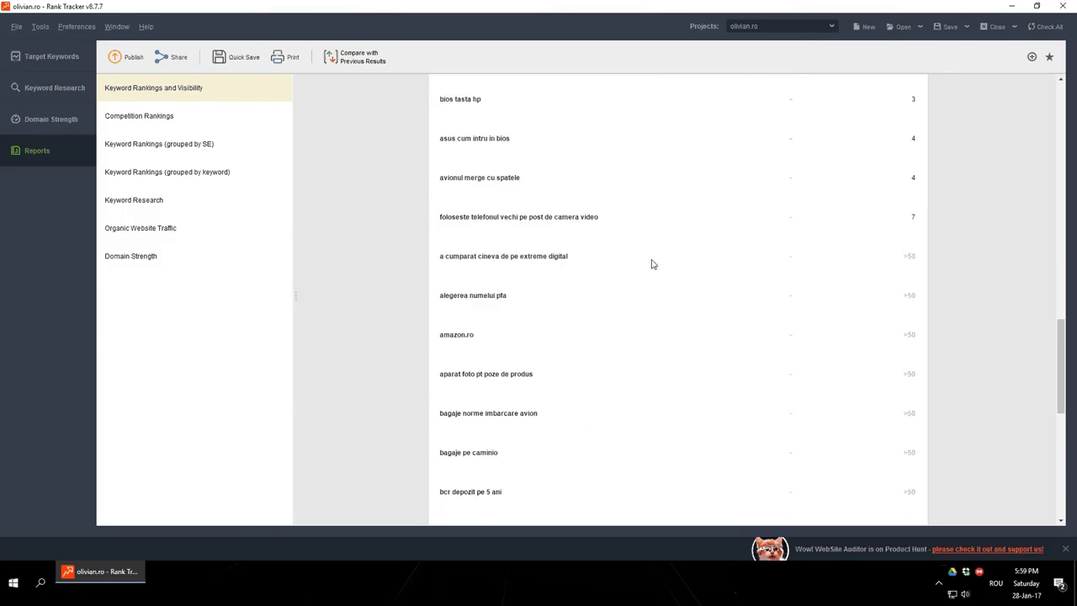
pyautogui.scroll(-5, 649, 264)
# Show the Competition Rankings report and highlight olivian.ro's 20% visibility figure
pyautogui.click(159, 118)
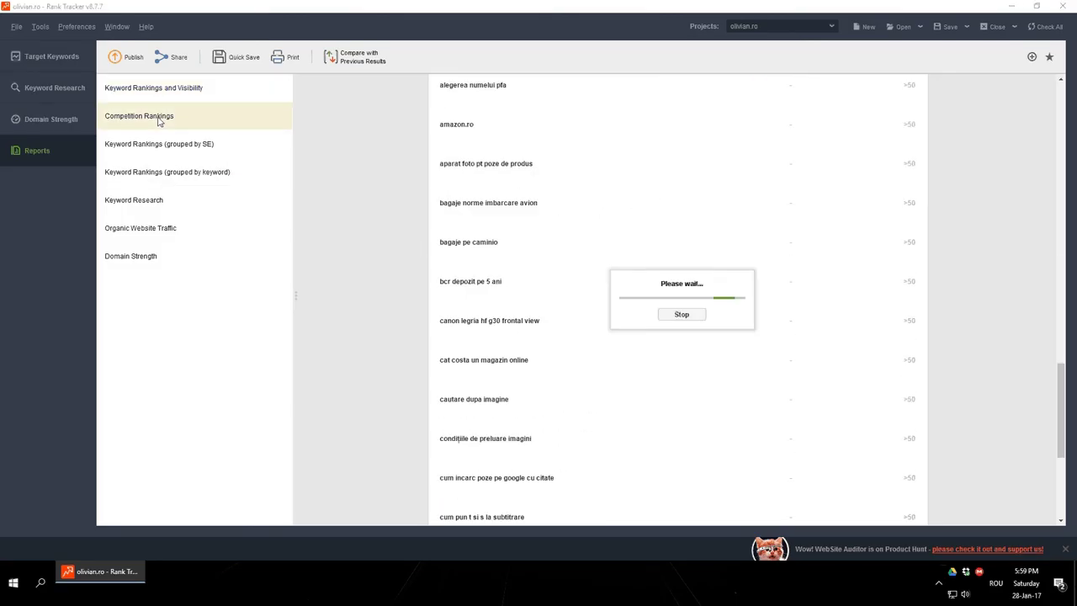
pyautogui.scroll(-1, 363, 223)
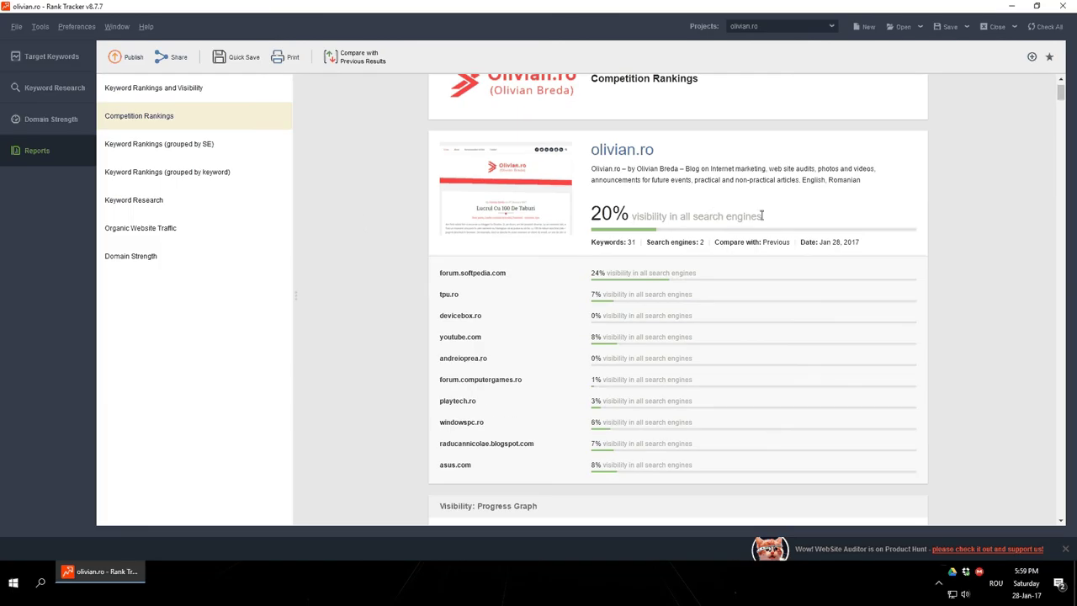
pyautogui.moveTo(762, 216); pyautogui.dragTo(593, 219)
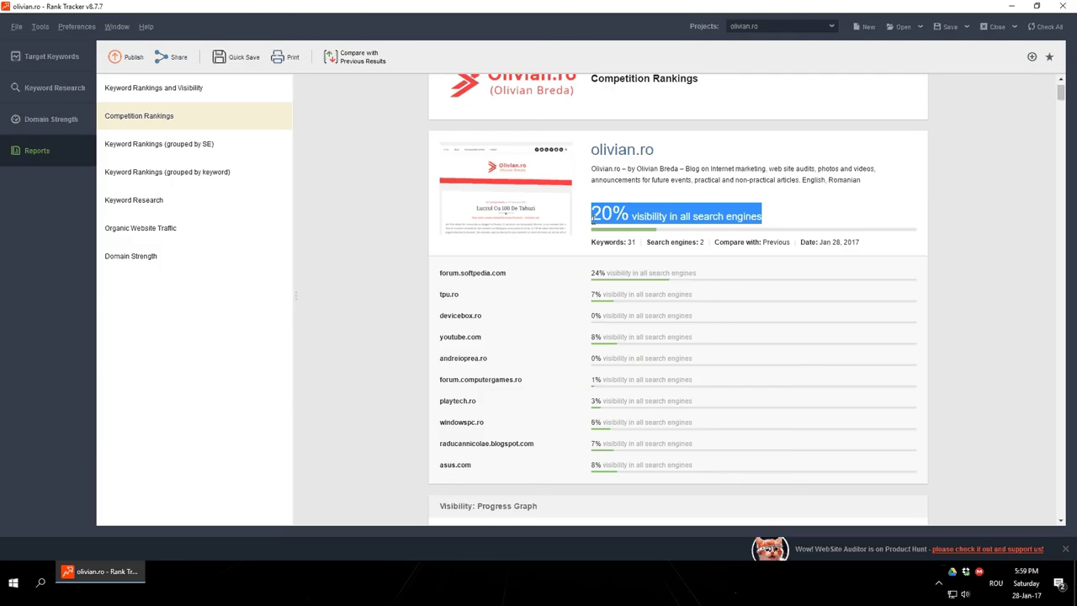
# Review the competitors, led by forum.softpedia.com at 24%, and clear the highlight
pyautogui.scroll(1, 592, 221)
pyautogui.scroll(-6, 593, 221)
pyautogui.scroll(-5, 593, 221)
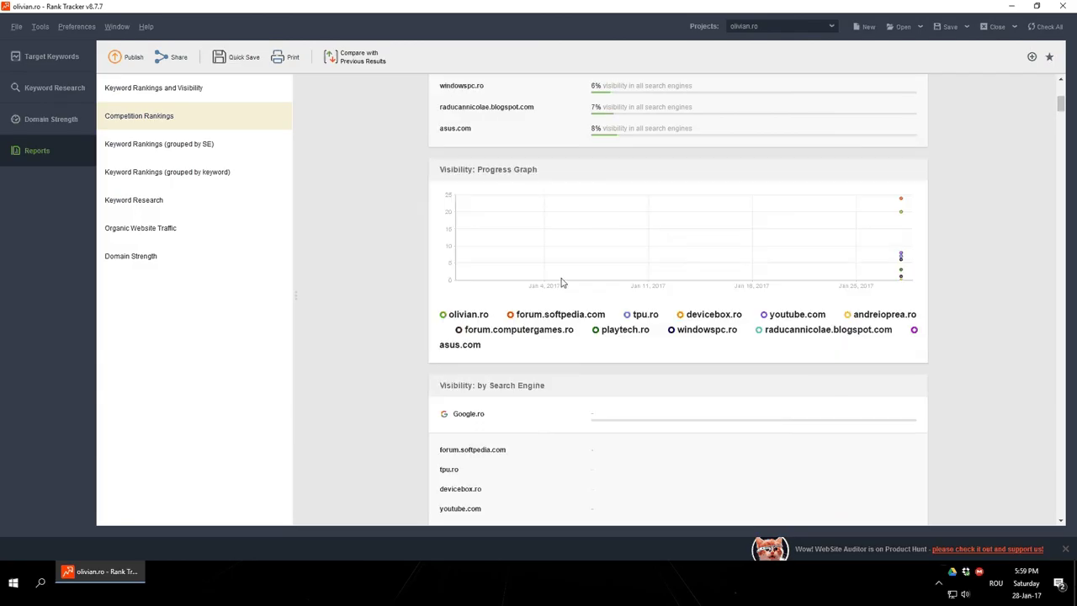
pyautogui.scroll(-3, 567, 307)
pyautogui.scroll(-3, 568, 295)
pyautogui.scroll(-2, 569, 291)
pyautogui.scroll(-2, 564, 285)
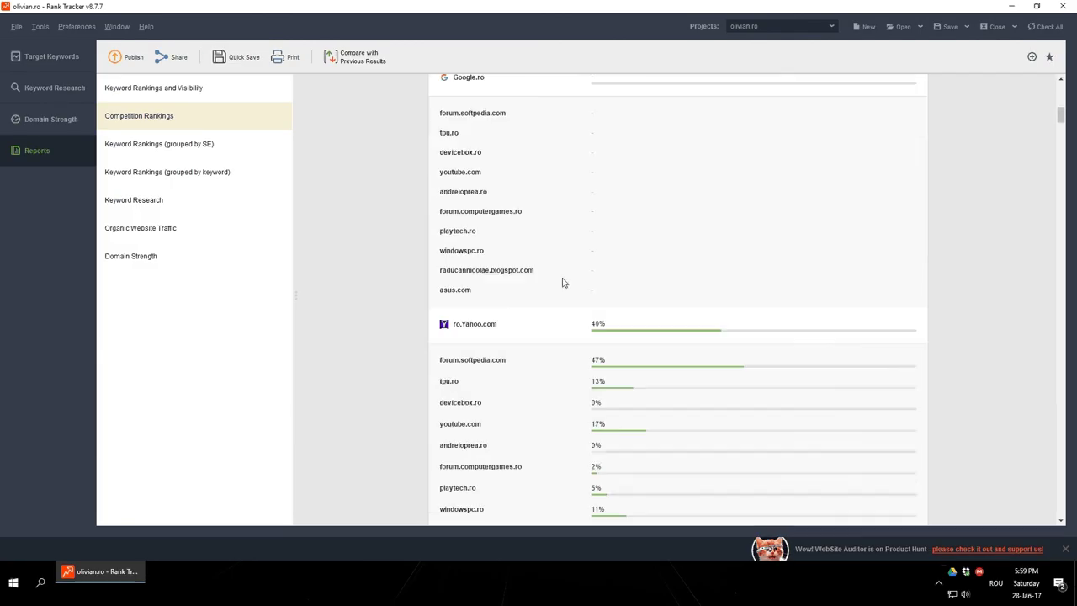
pyautogui.scroll(2, 563, 256)
pyautogui.scroll(8, 572, 253)
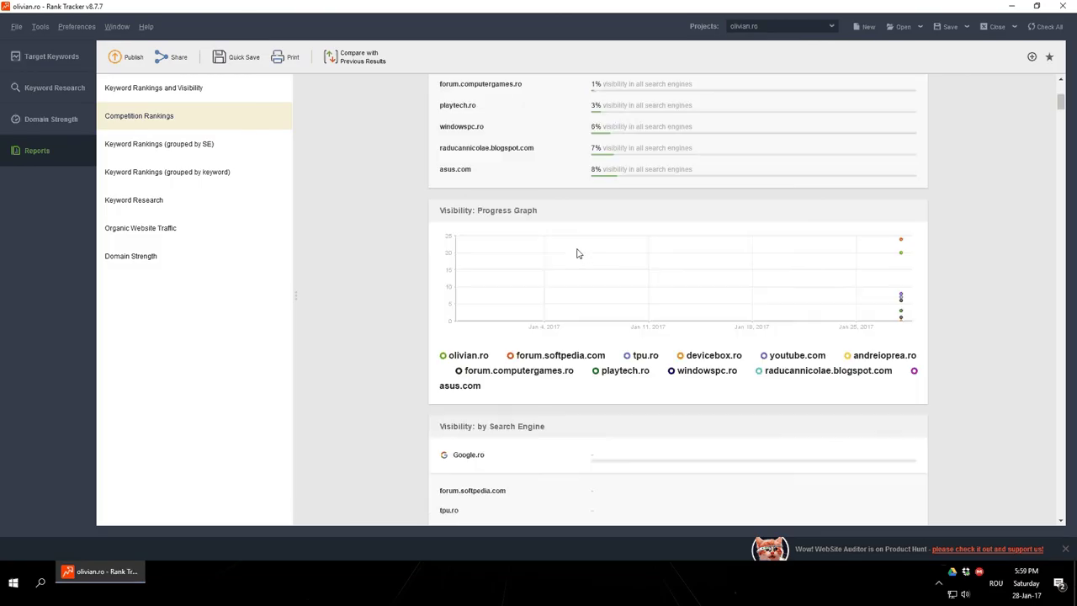
pyautogui.scroll(3, 577, 253)
pyautogui.scroll(3, 577, 253)
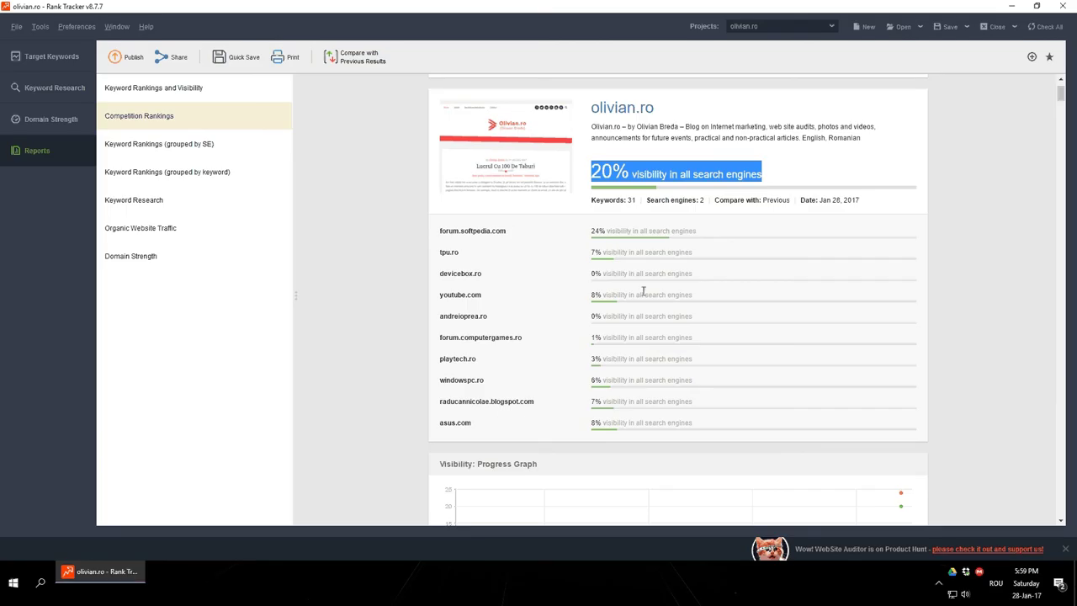
pyautogui.click(616, 175)
pyautogui.scroll(-1, 615, 307)
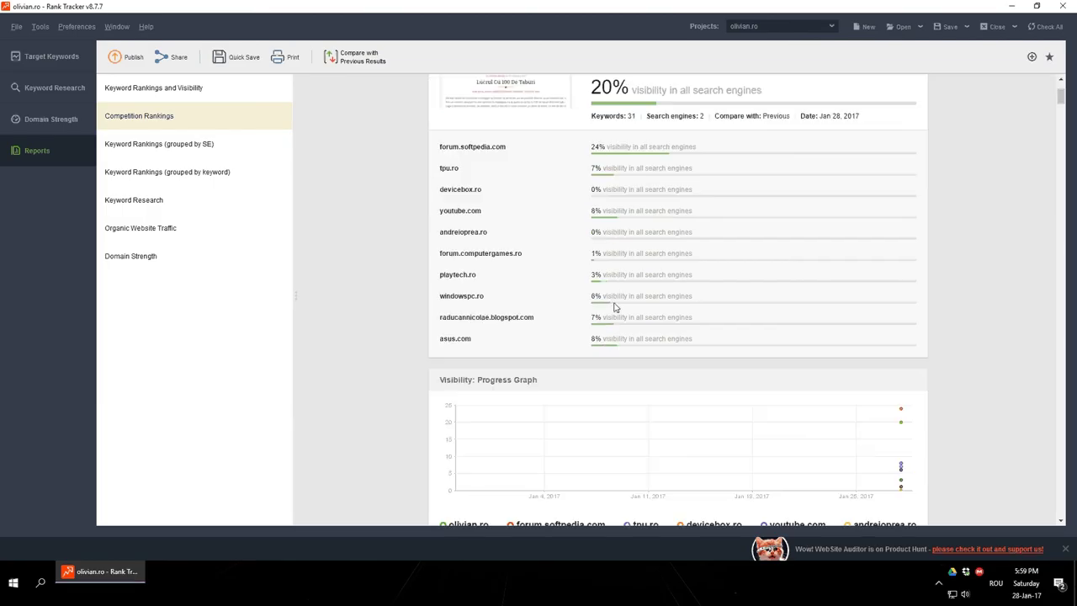
# Review the Keyword Rankings report grouped by search engine
pyautogui.click(204, 148)
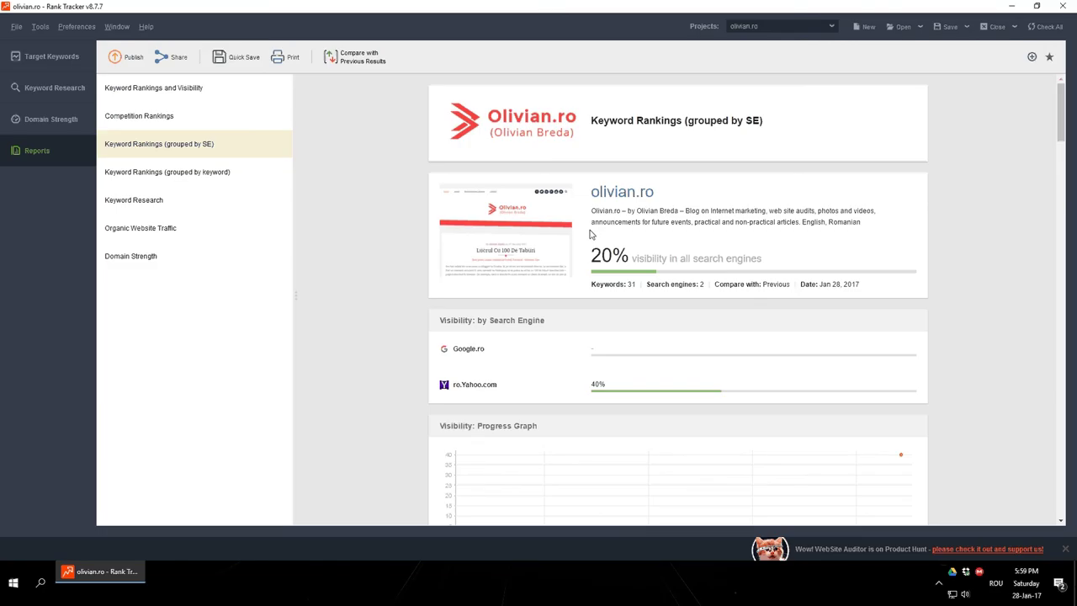
pyautogui.scroll(-1, 590, 234)
pyautogui.scroll(-1, 590, 234)
pyautogui.scroll(-1, 590, 234)
pyautogui.scroll(-1, 590, 233)
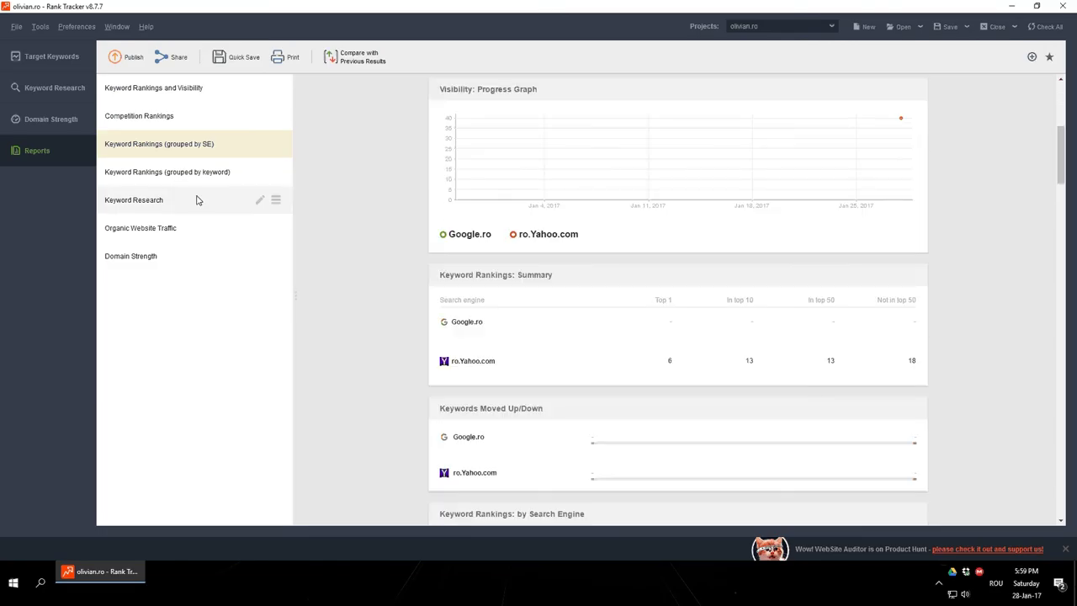
# View Keyword Rankings grouped by keyword, then review the Keyword Research report
pyautogui.click(175, 178)
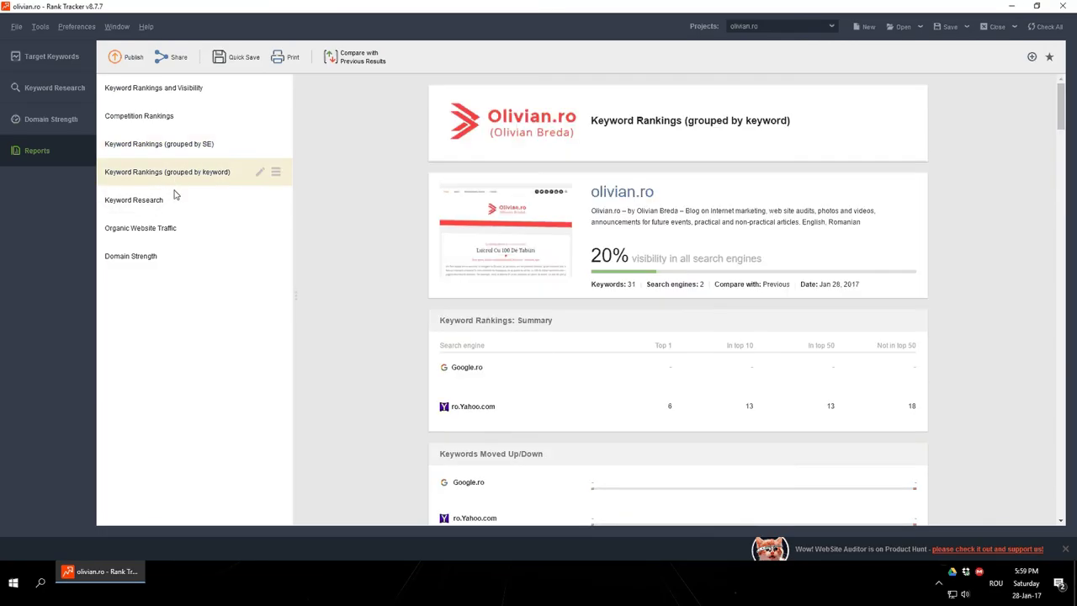
pyautogui.click(172, 200)
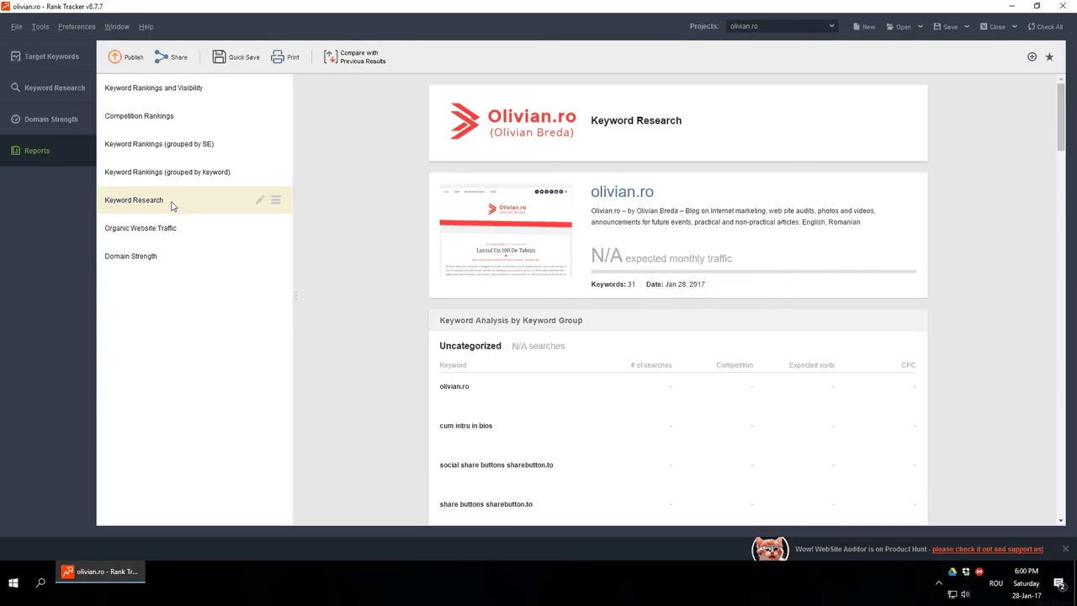
pyautogui.scroll(-1, 437, 287)
pyautogui.scroll(-2, 436, 287)
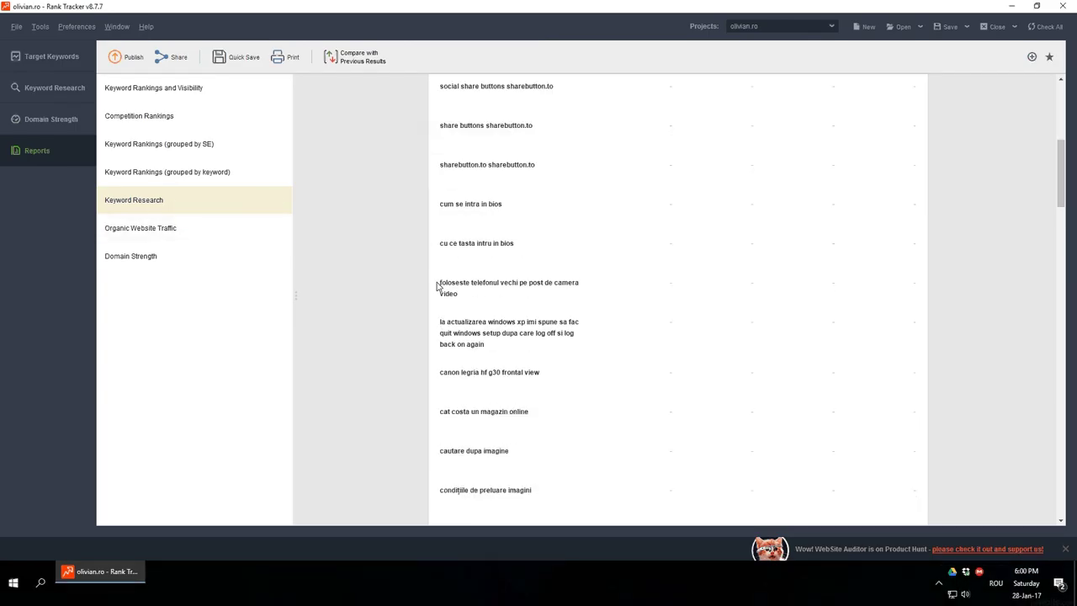
pyautogui.scroll(-1, 437, 287)
pyautogui.scroll(-1, 436, 287)
# Review the Organic Website Traffic report
pyautogui.click(165, 235)
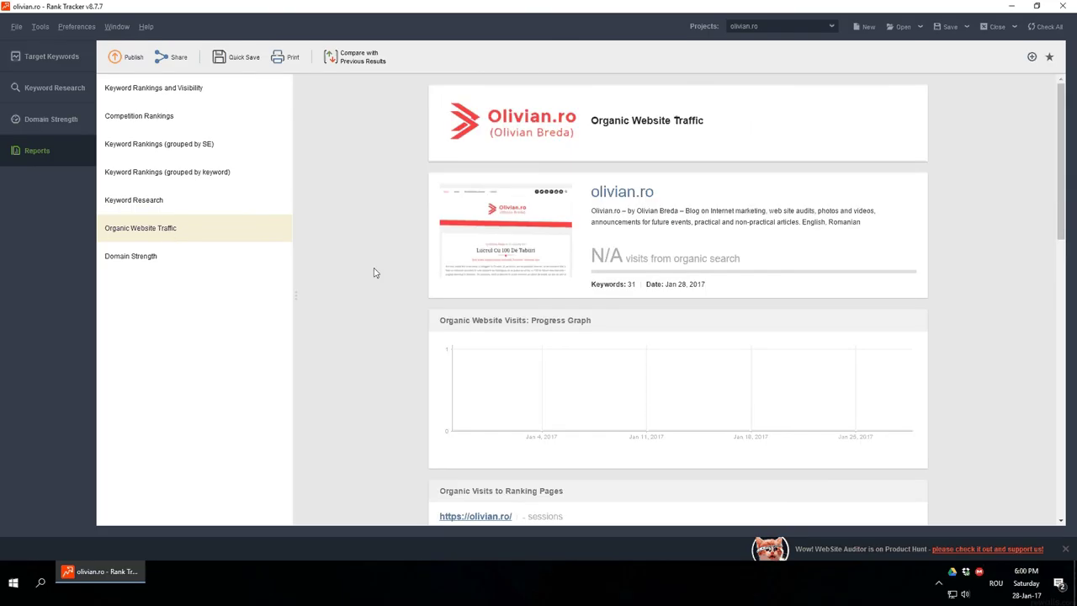
pyautogui.scroll(-2, 375, 272)
pyautogui.scroll(-1, 375, 272)
pyautogui.scroll(-1, 376, 273)
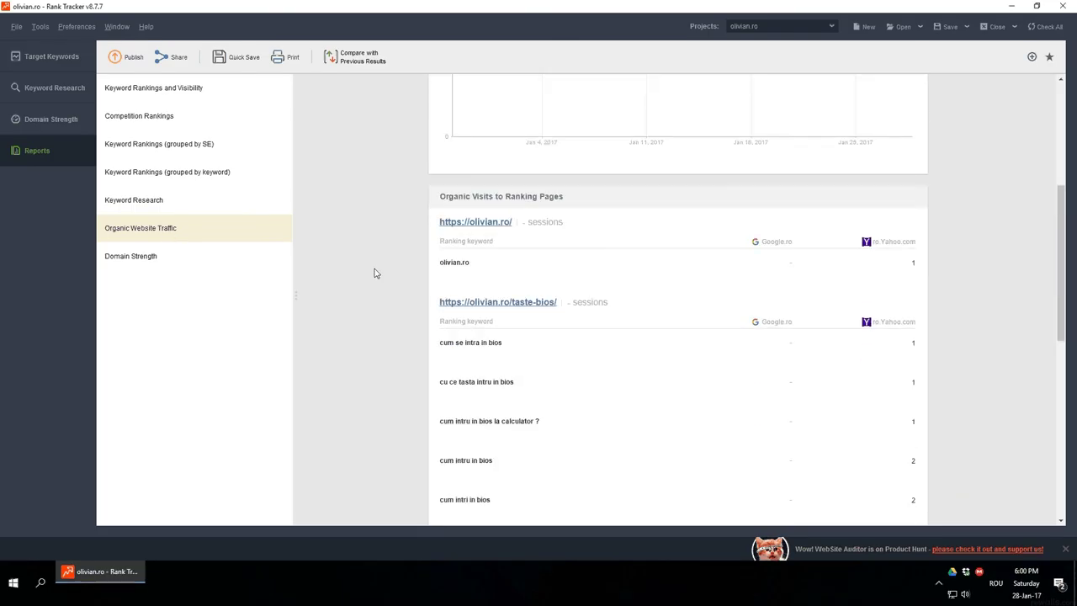
# Review the Domain Strength report: 2.29 strength, 5,357 backlinks, 1,610 Google-indexed pages
pyautogui.click(179, 261)
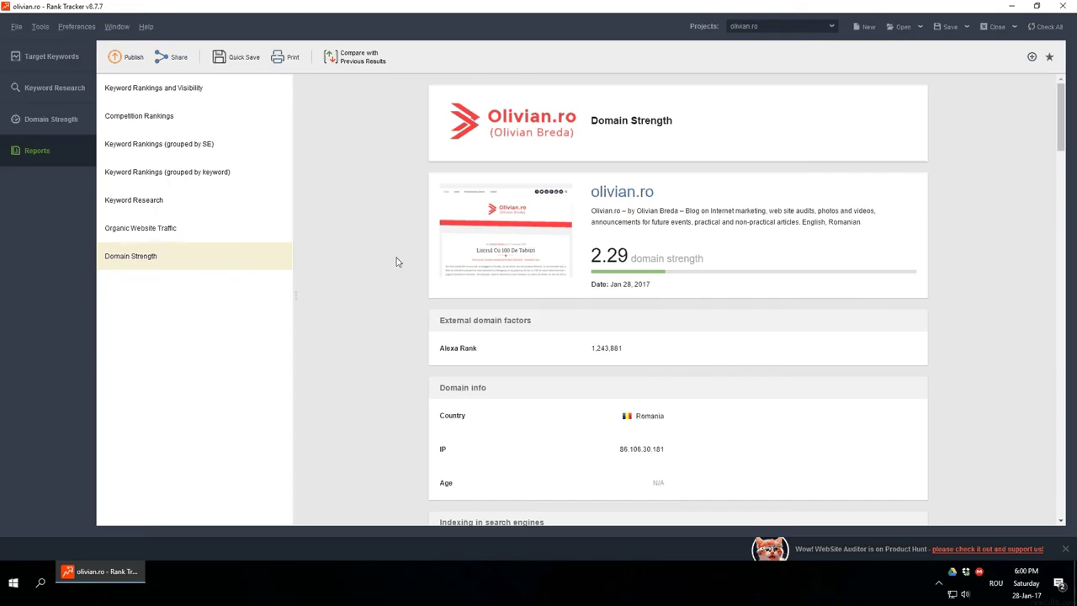
pyautogui.scroll(-2, 397, 261)
pyautogui.scroll(-1, 397, 261)
pyautogui.scroll(-1, 398, 261)
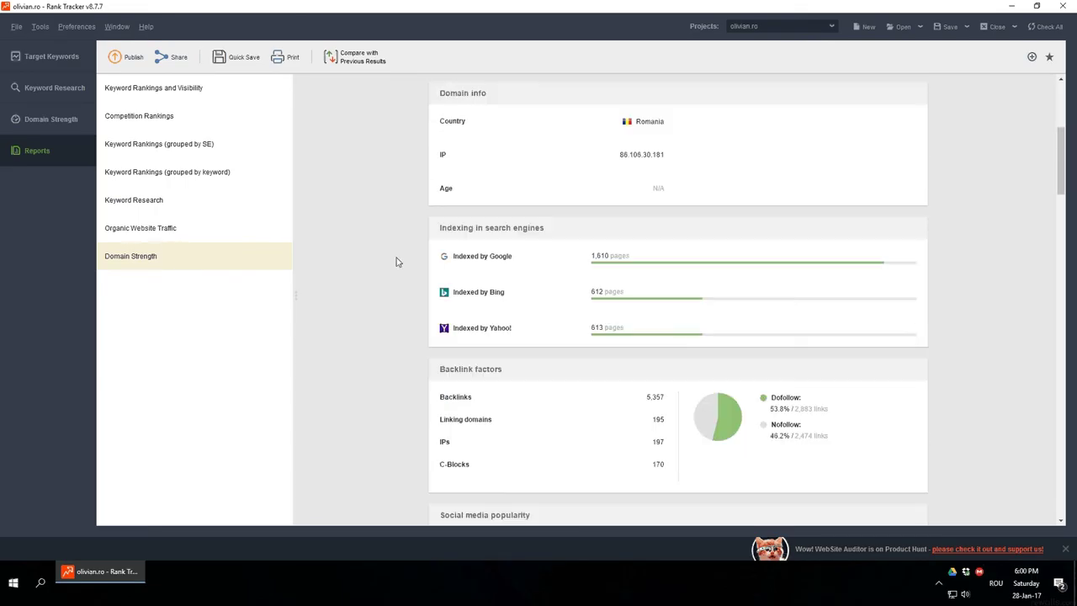
pyautogui.scroll(-1, 397, 262)
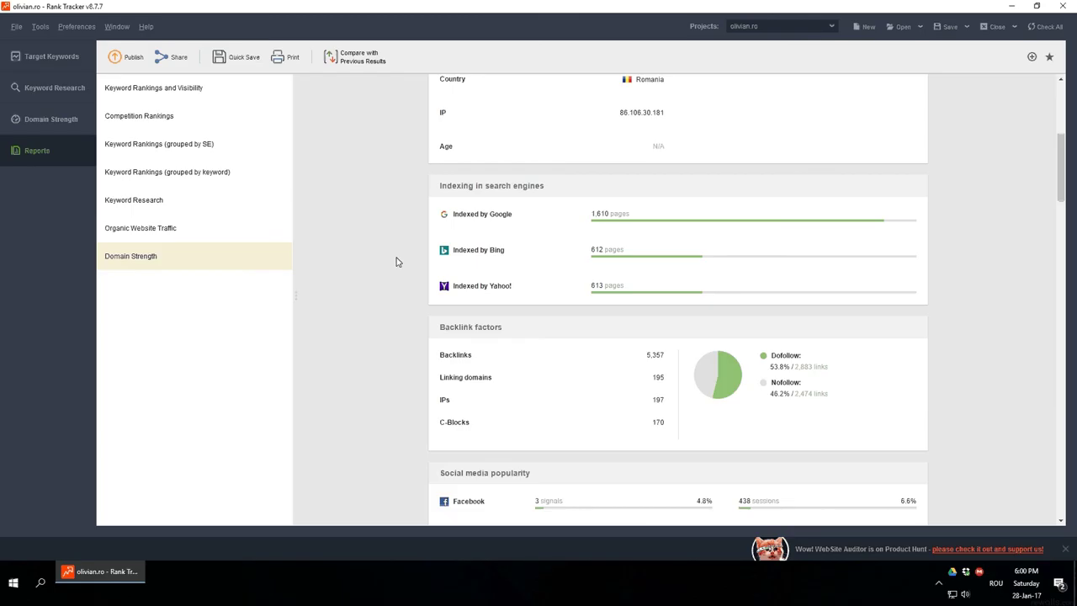